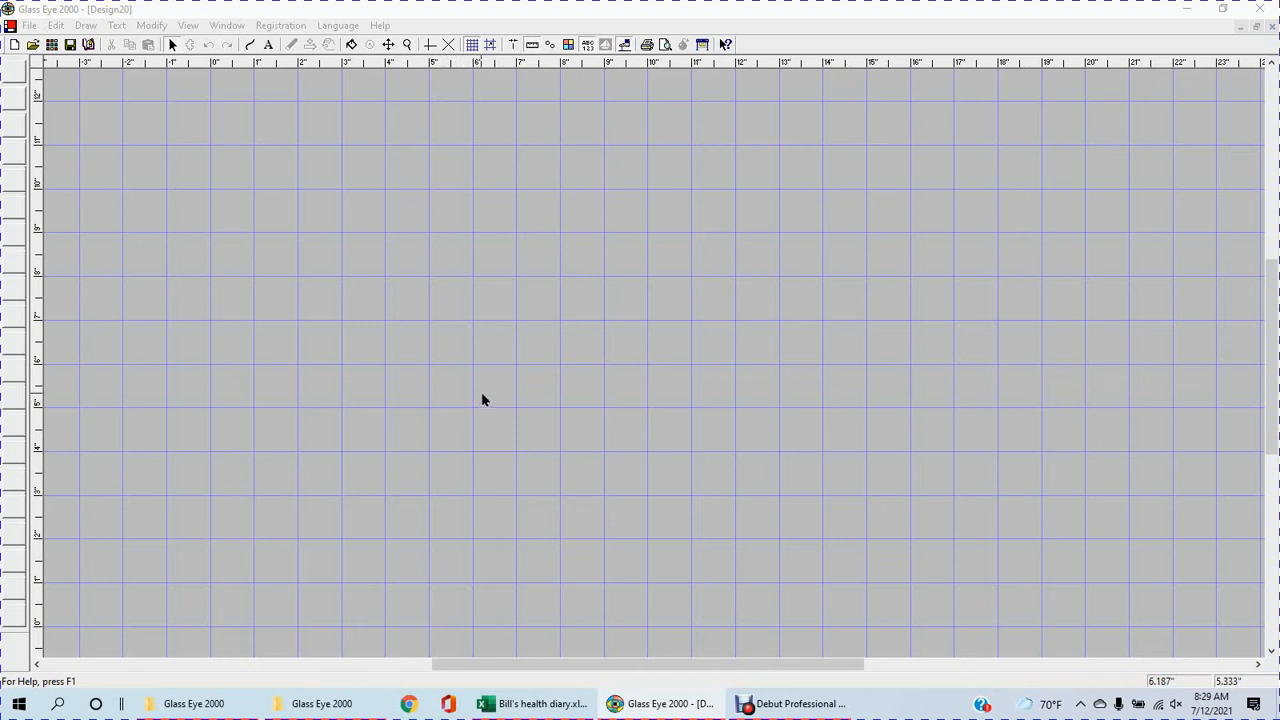
# - Draw a straight line across the grid, then select it and delete it
pyautogui.click(251, 45)
pyautogui.click(344, 334)
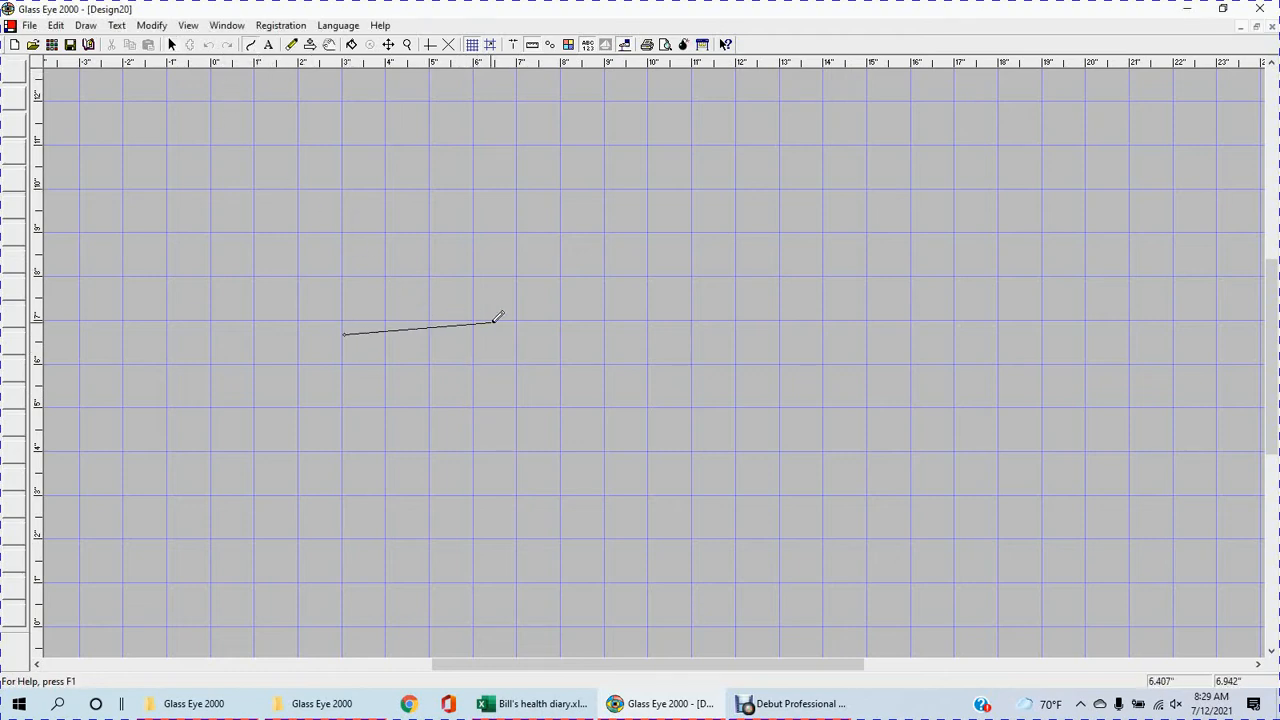
pyautogui.click(743, 318)
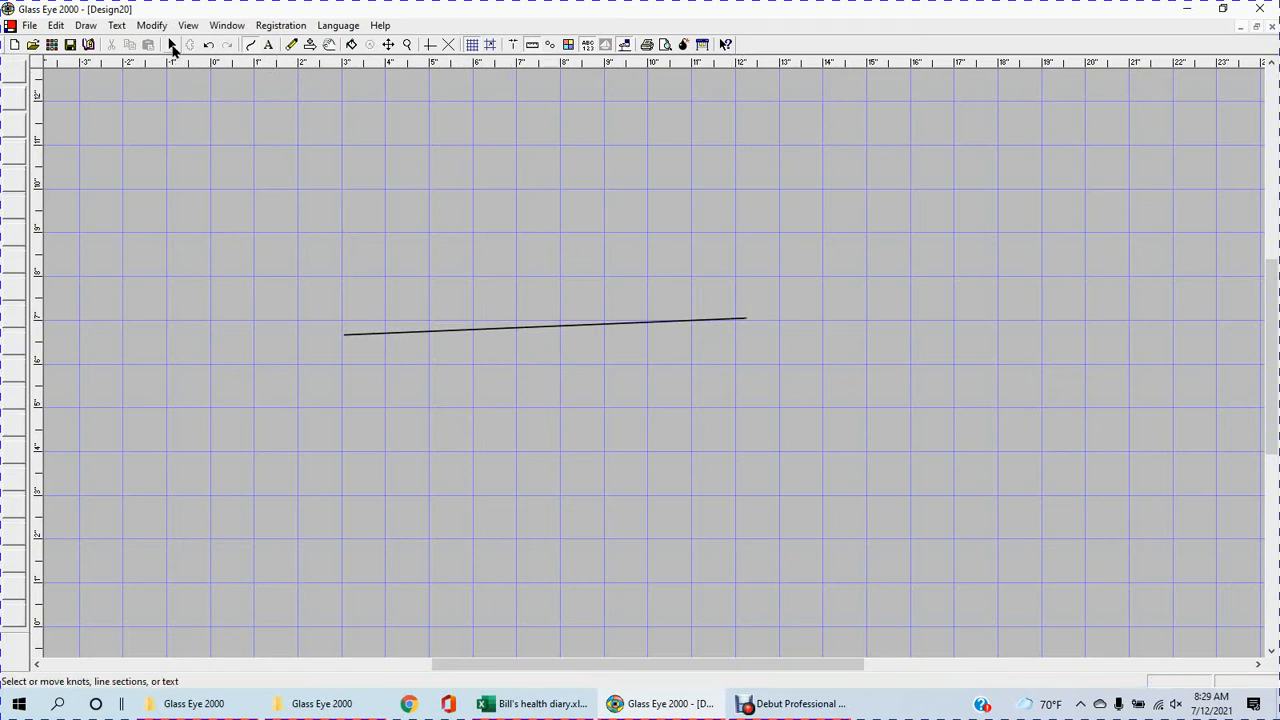
pyautogui.click(172, 46)
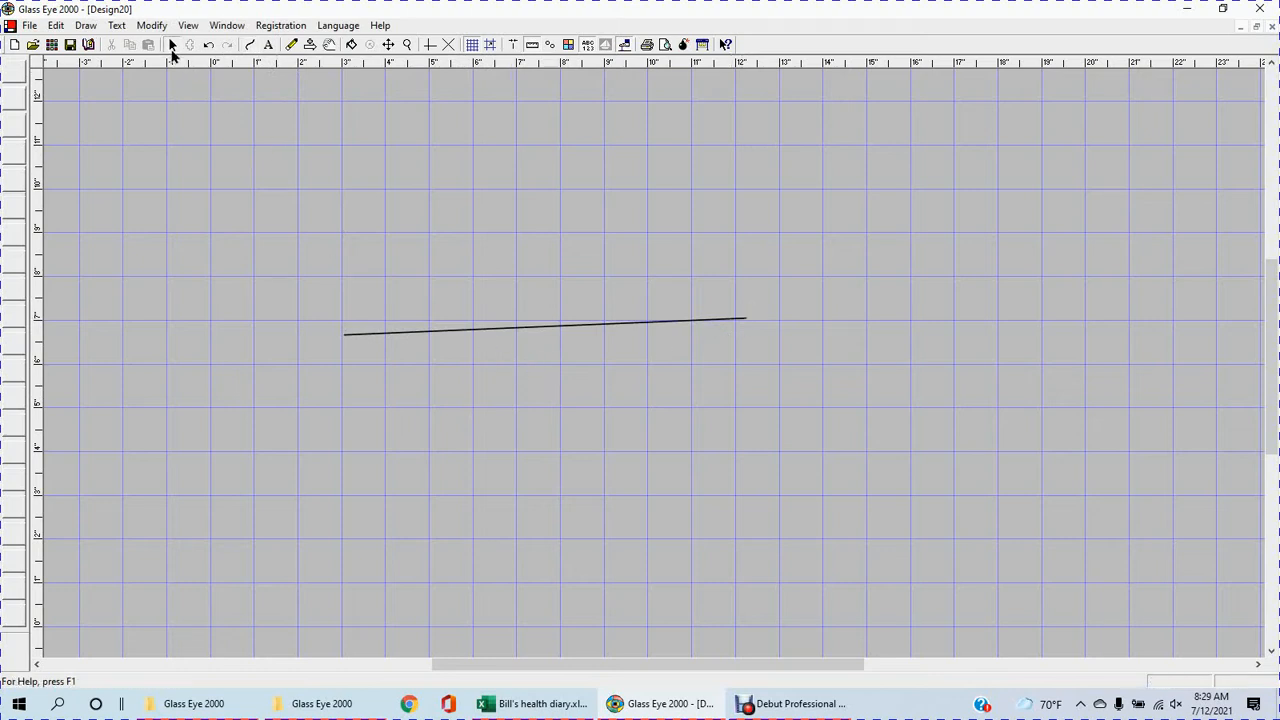
pyautogui.click(477, 332)
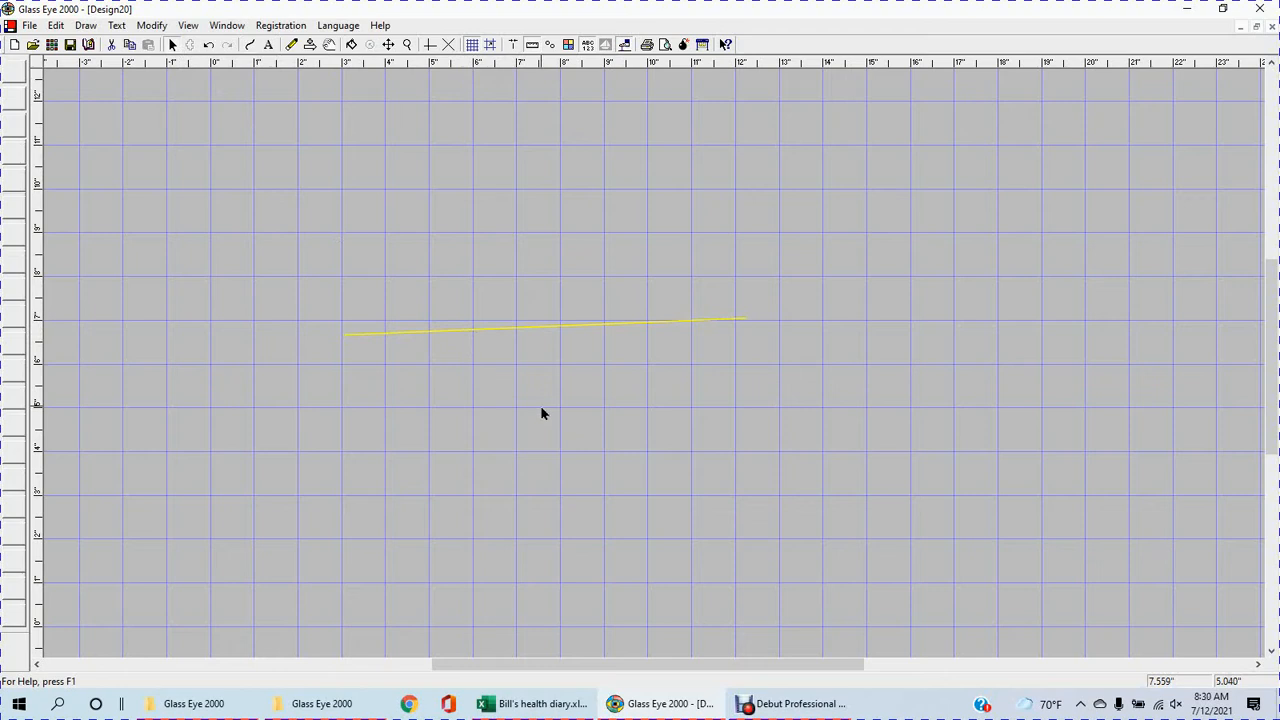
pyautogui.press('Delete')
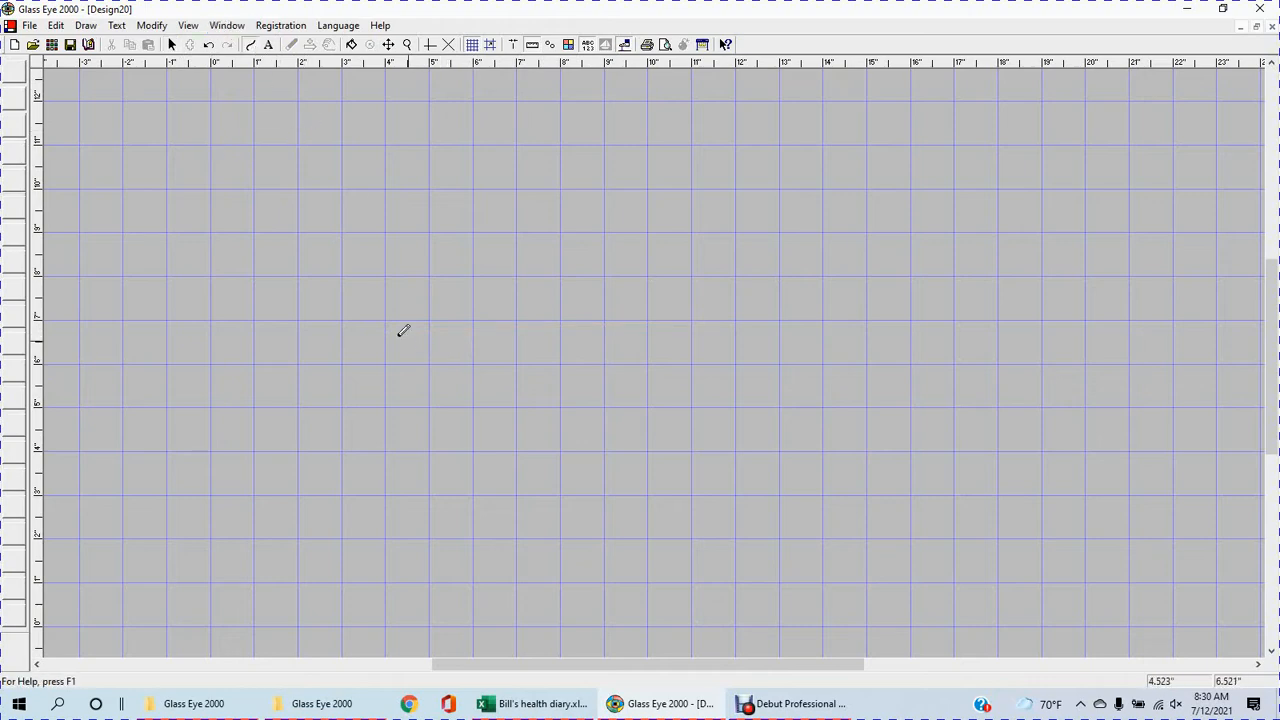
# - Drag a new straight line across the grid and draw a branching line upward from it
pyautogui.moveTo(399, 336)
pyautogui.mouseDown()
pyautogui.moveTo(523, 337)
pyautogui.moveTo(820, 301)
pyautogui.moveTo(812, 314)
pyautogui.mouseUp()
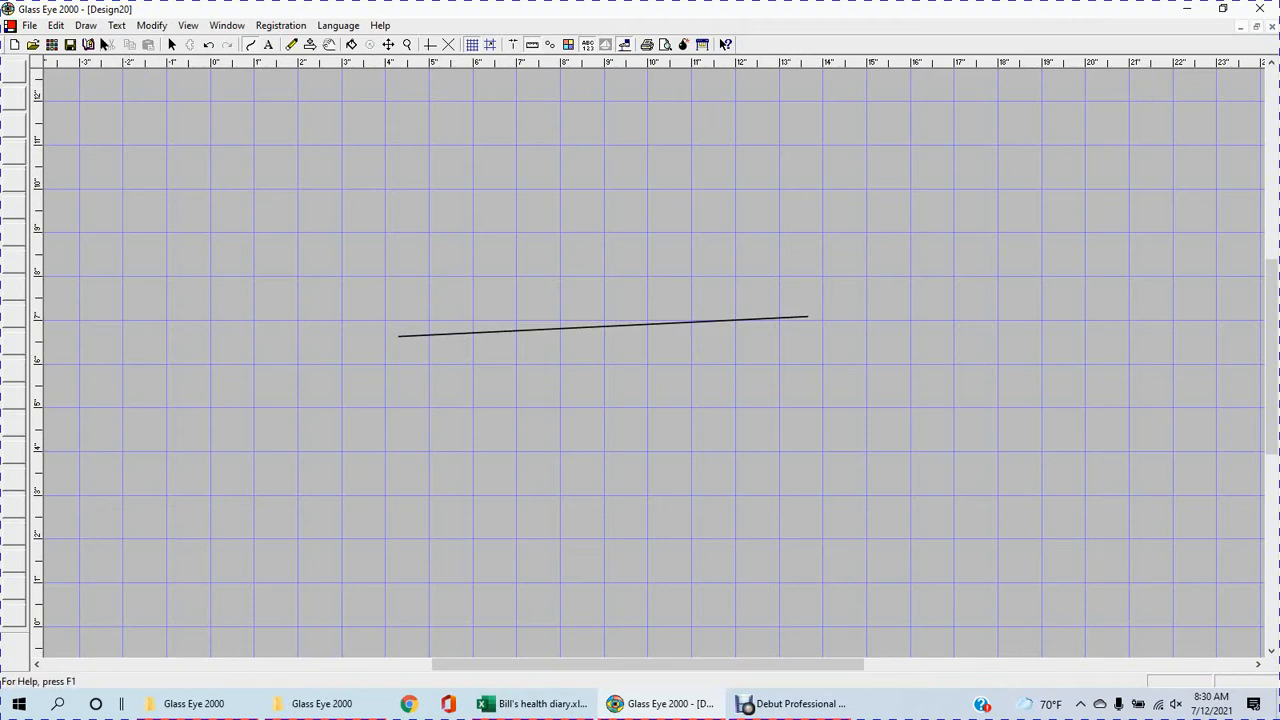
pyautogui.click(56, 26)
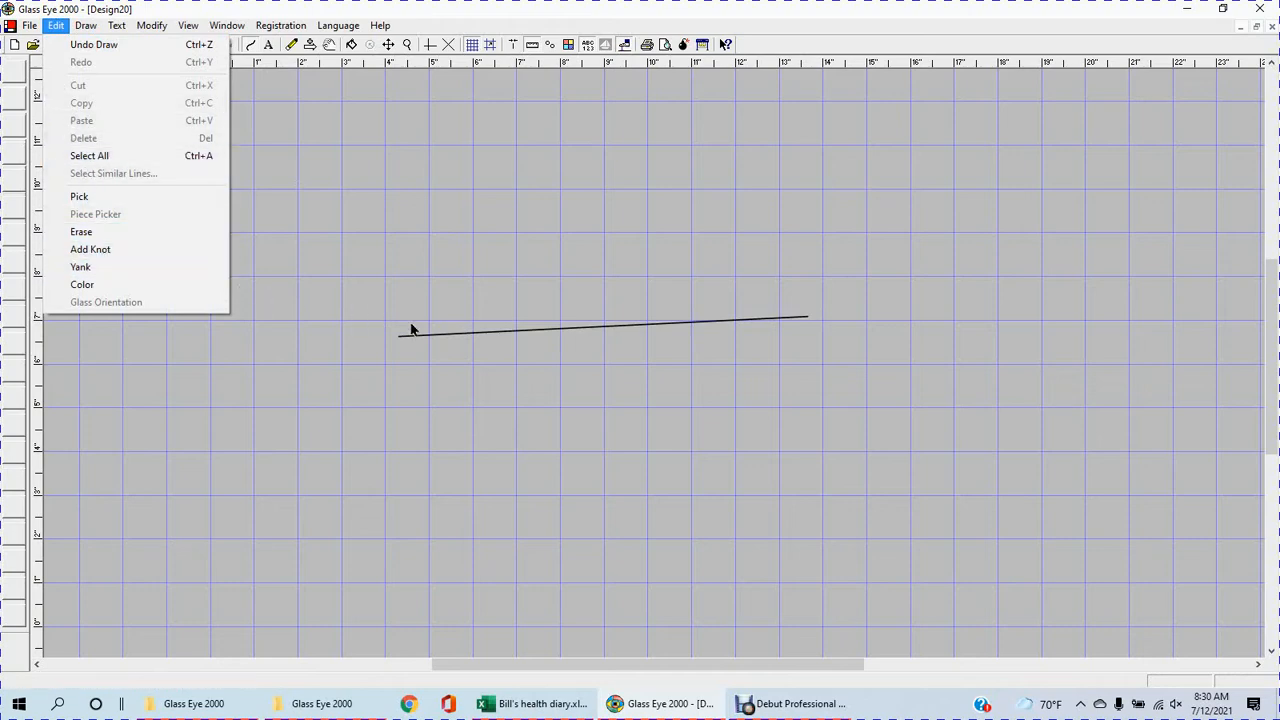
pyautogui.click(451, 338)
pyautogui.rightClick(389, 212)
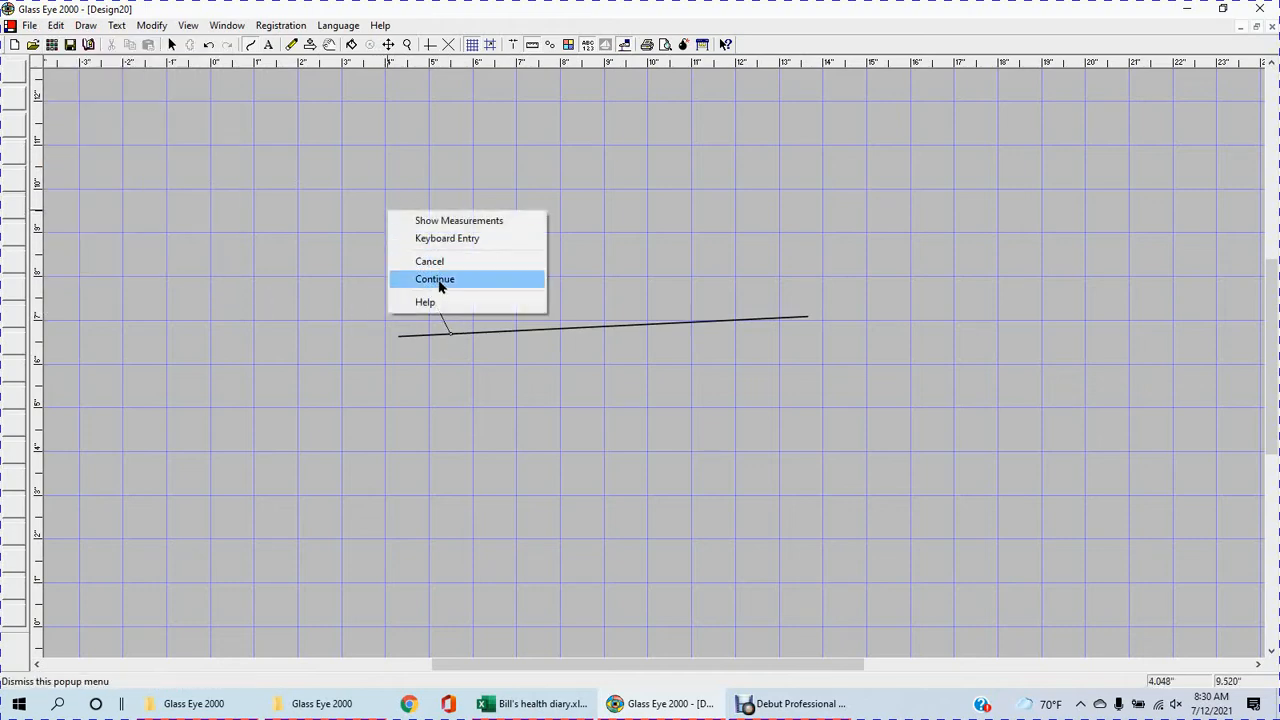
pyautogui.click(436, 280)
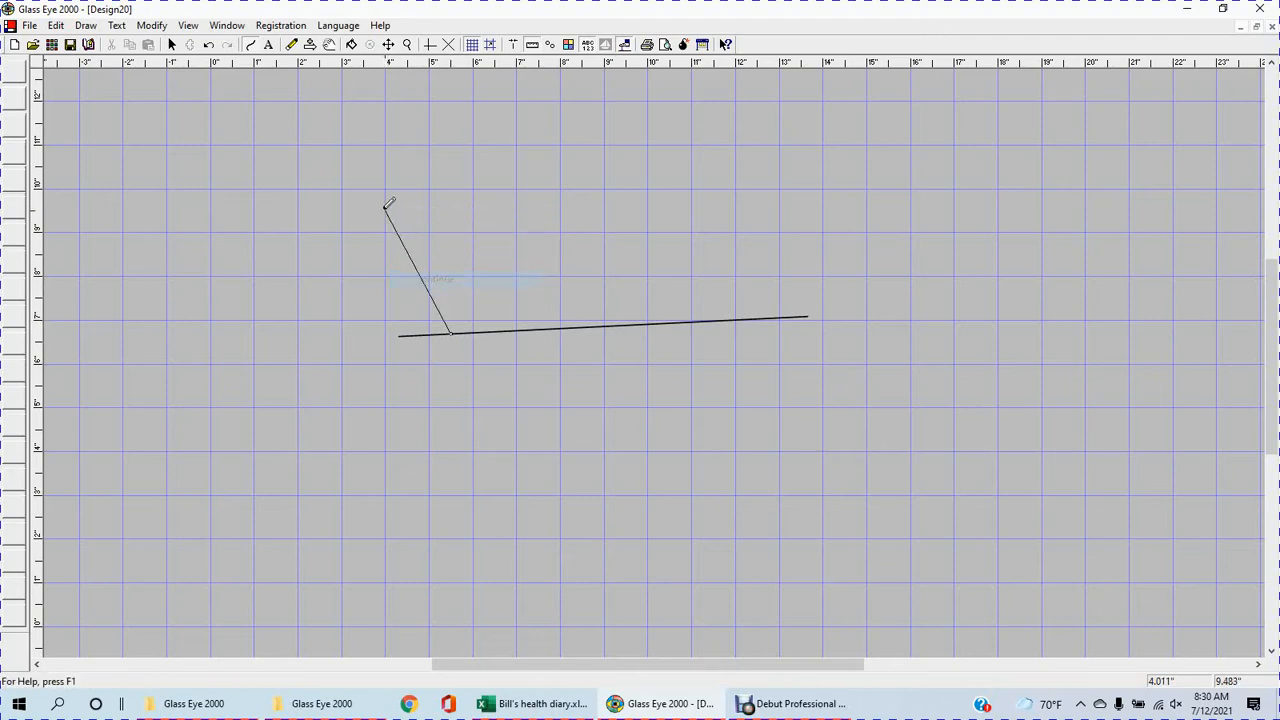
pyautogui.rightClick(352, 163)
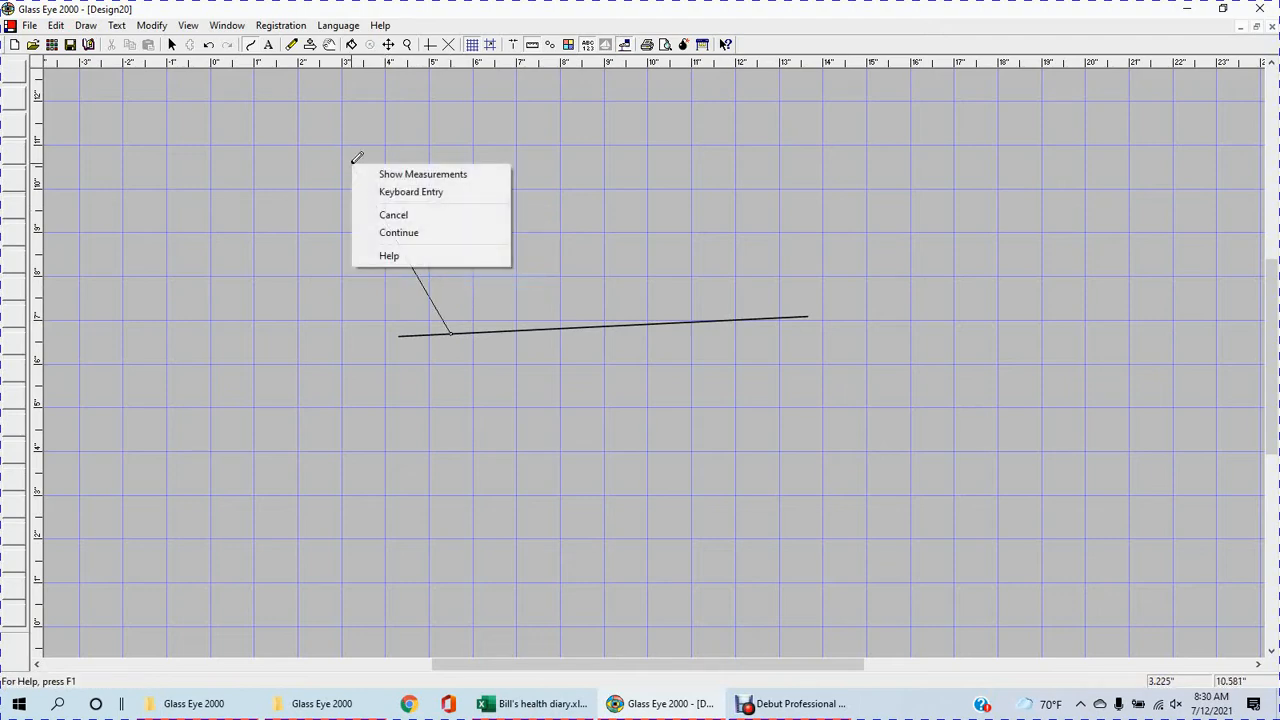
pyautogui.click(397, 237)
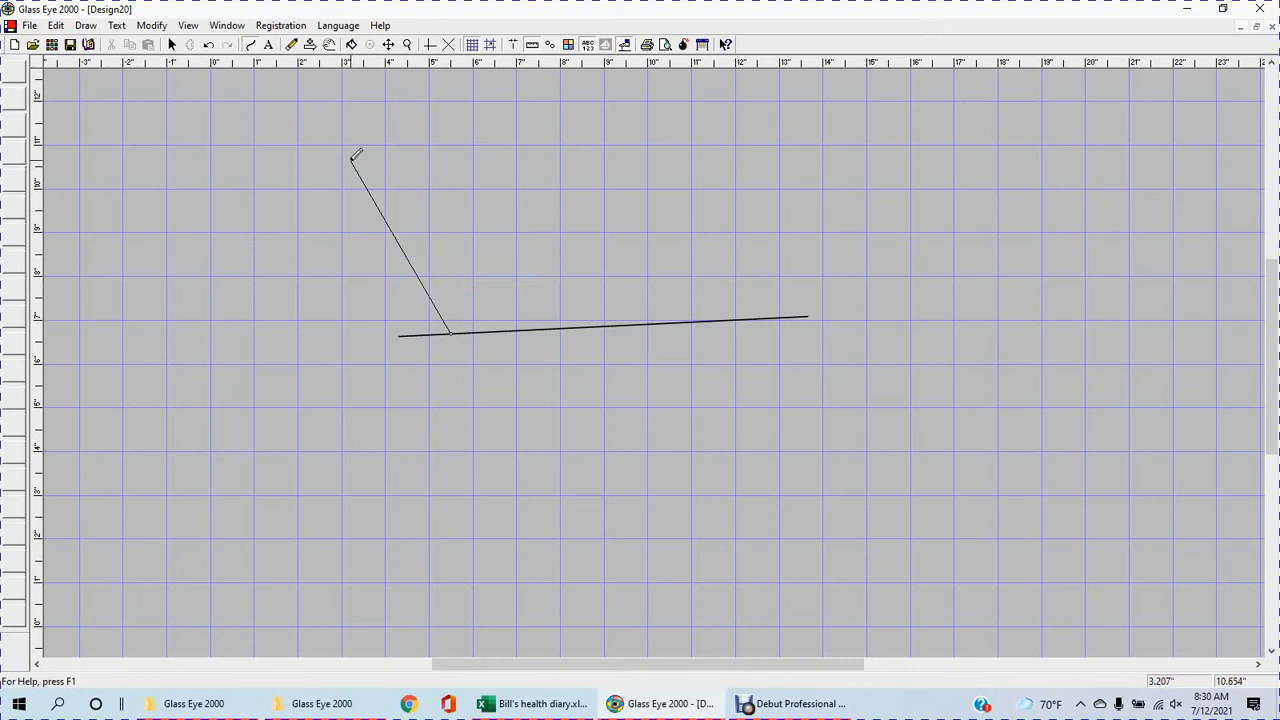
pyautogui.doubleClick(352, 157)
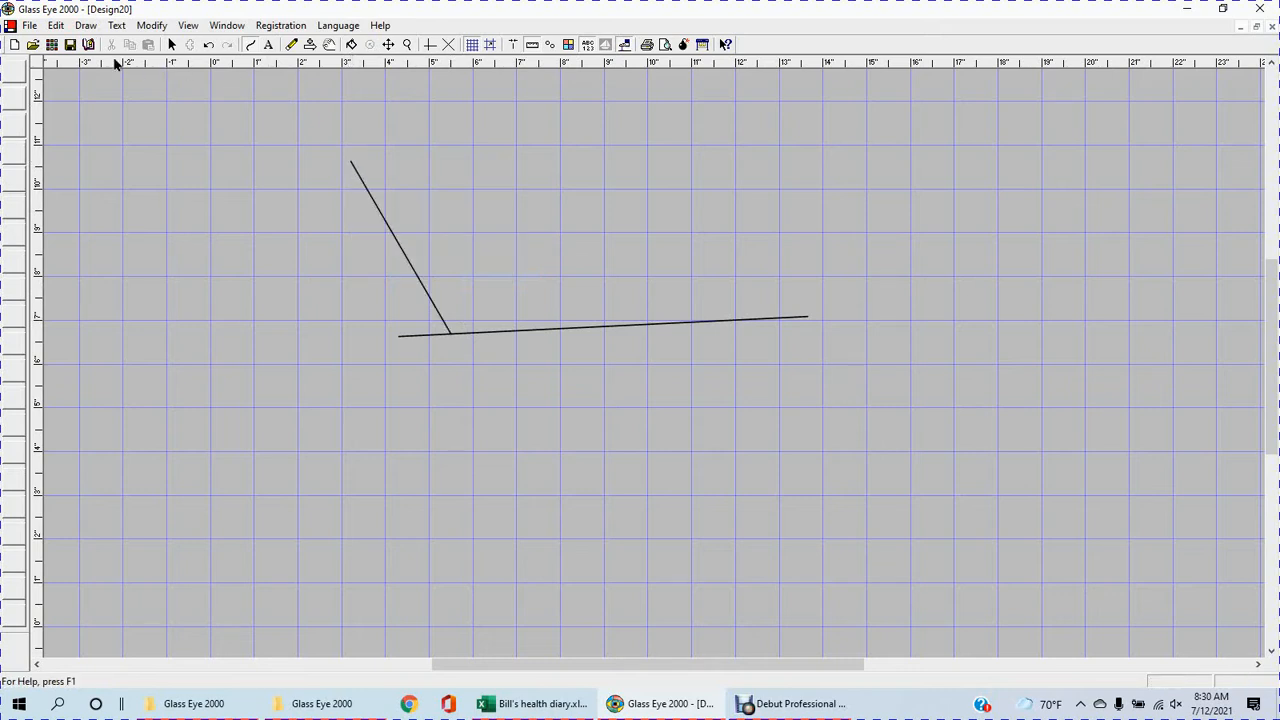
# - Select every line in the design and remove them all
pyautogui.click(56, 25)
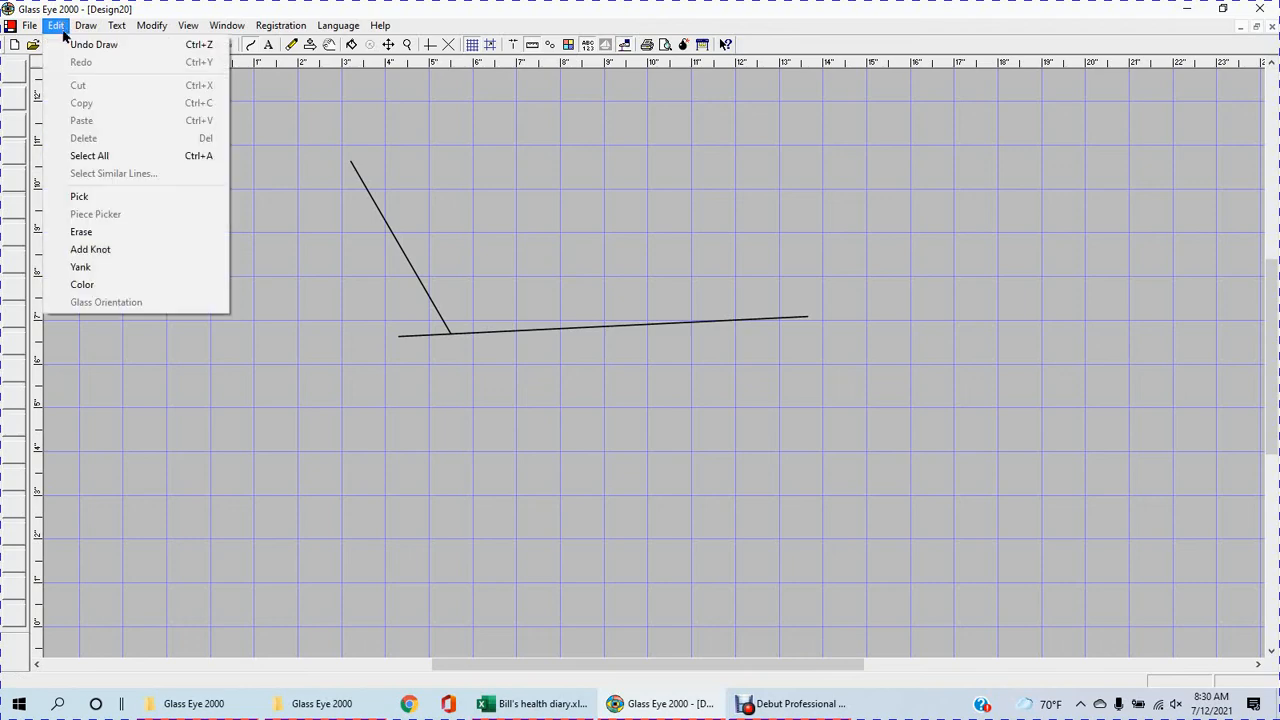
pyautogui.click(80, 157)
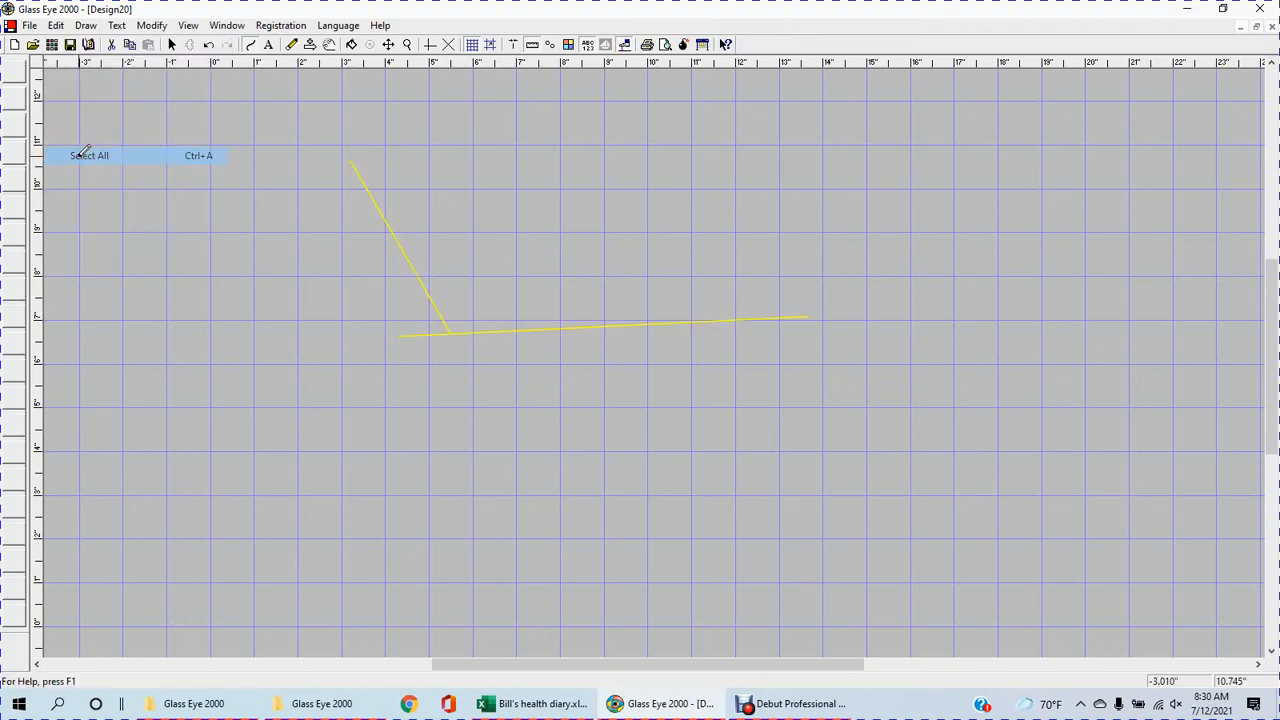
pyautogui.click(112, 46)
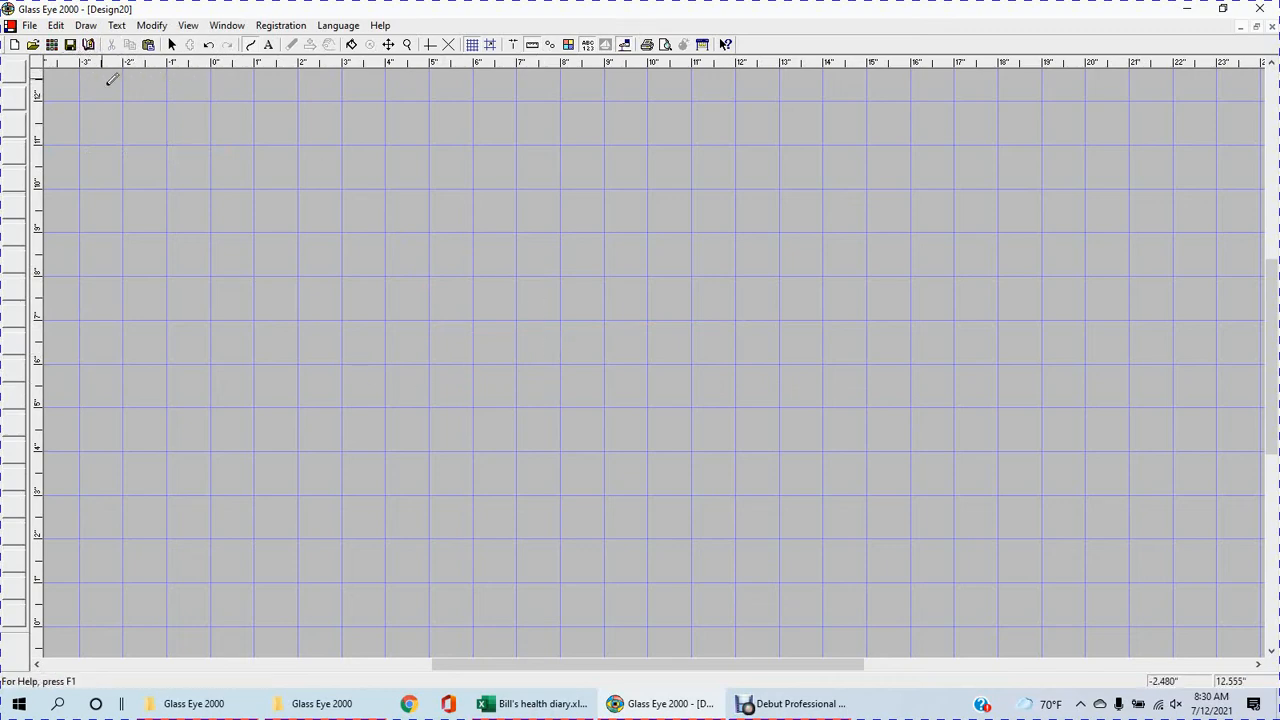
# - Start a new straight line left of centre and fix its end up and to the right
pyautogui.click(370, 326)
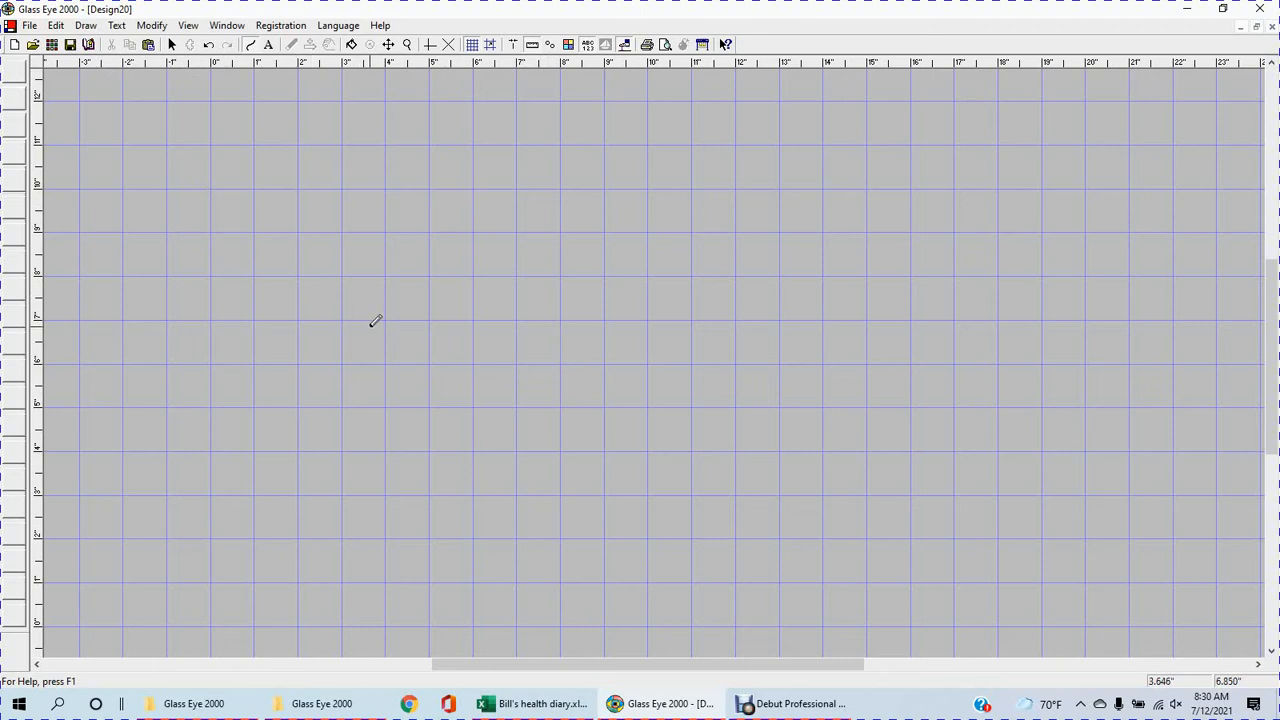
pyautogui.rightClick(812, 302)
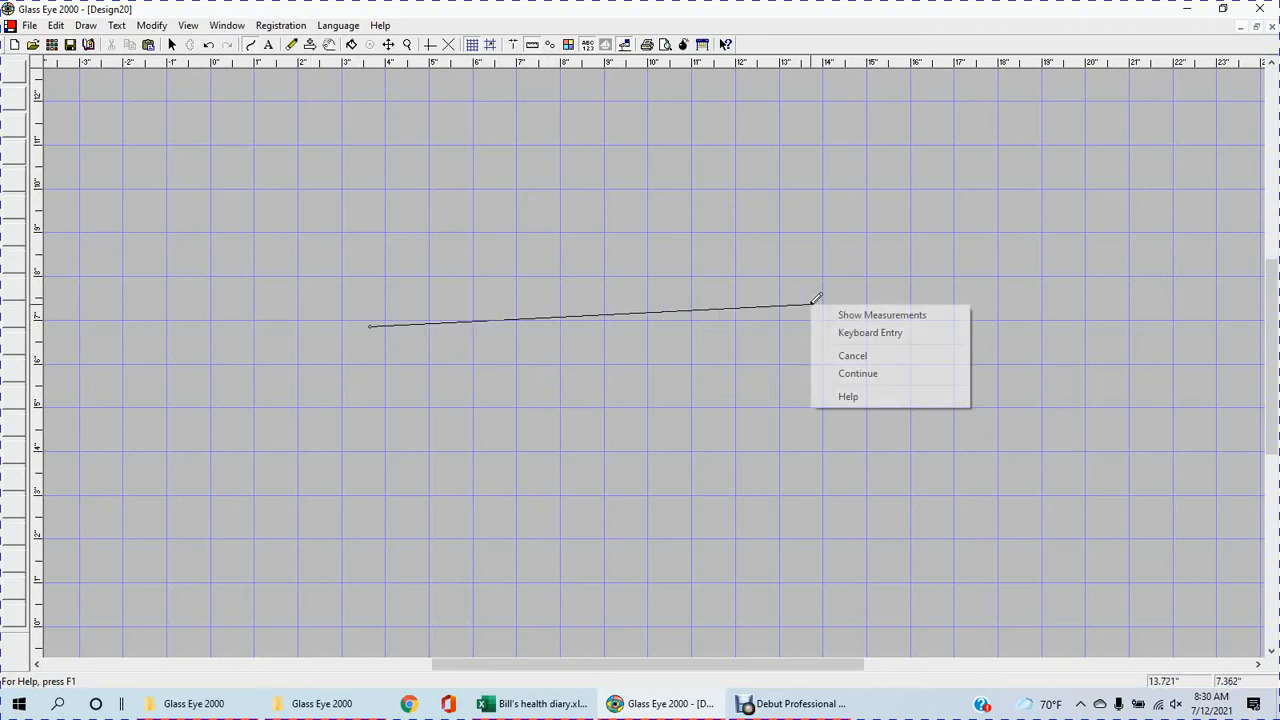
pyautogui.click(858, 373)
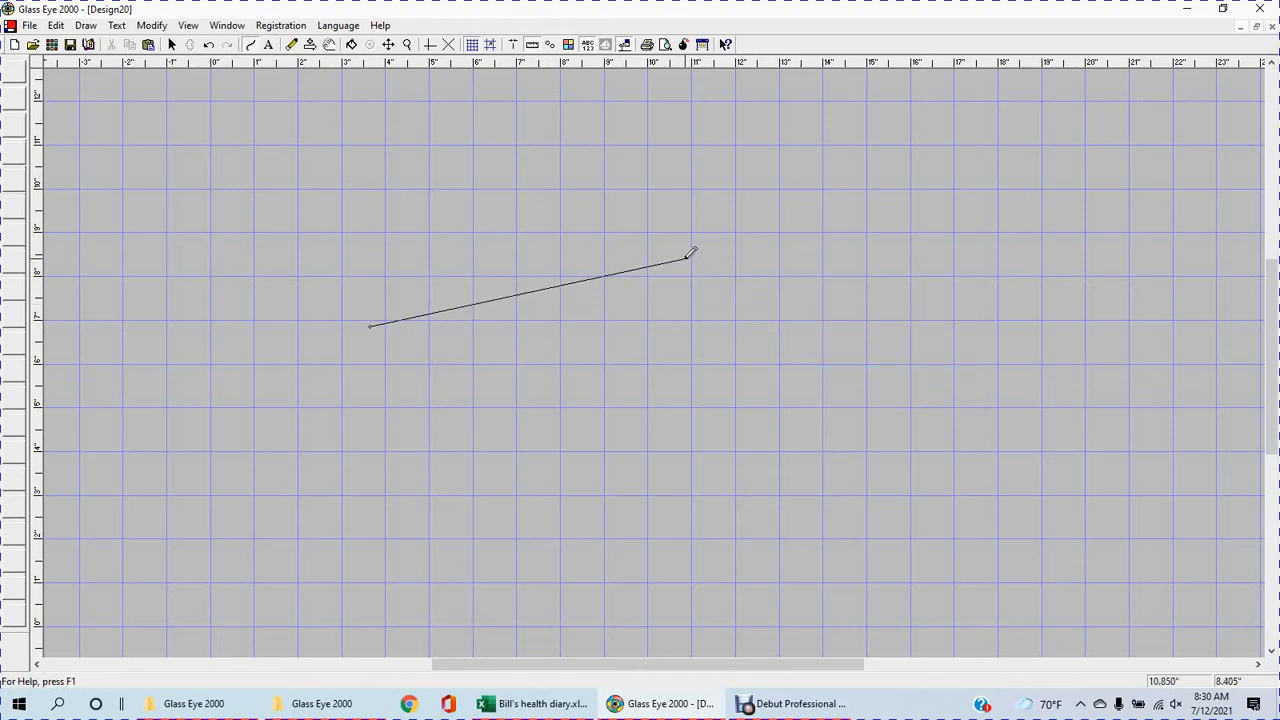
pyautogui.click(686, 259)
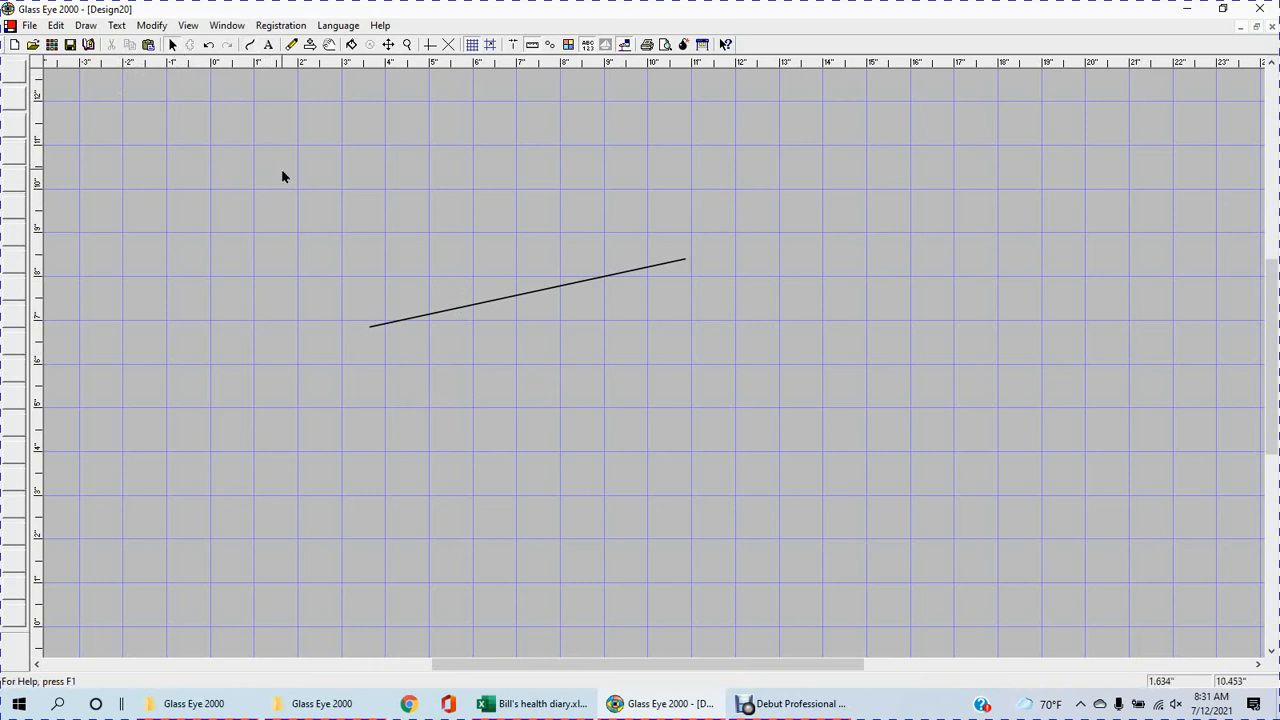
# - Copy the straight line and paste a duplicate into the design
pyautogui.click(492, 300)
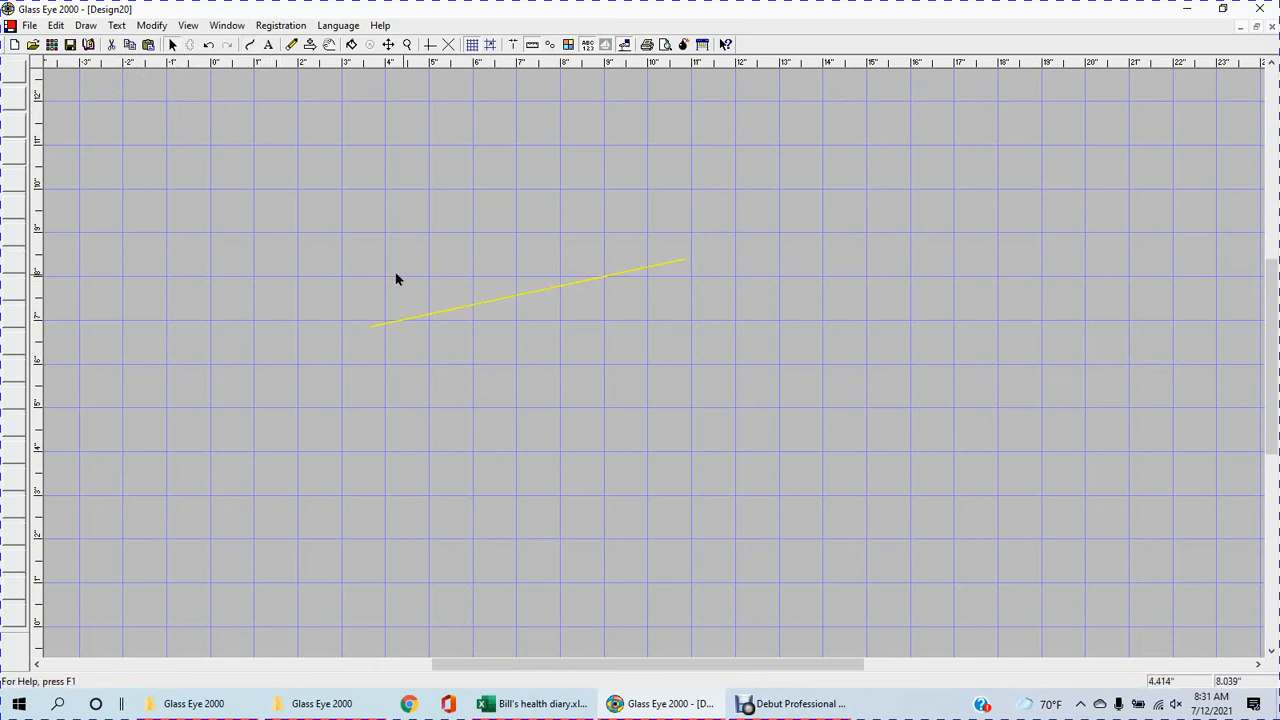
pyautogui.click(131, 50)
pyautogui.scroll(-2, 173, 136)
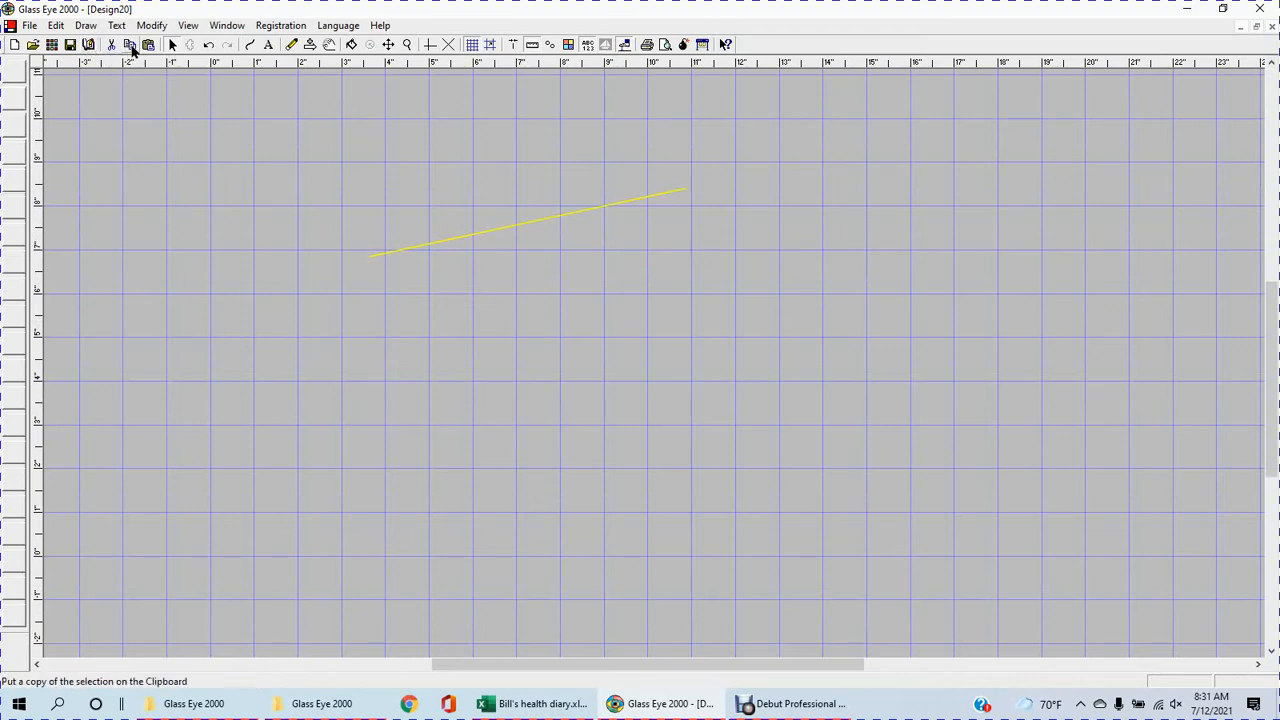
pyautogui.click(57, 26)
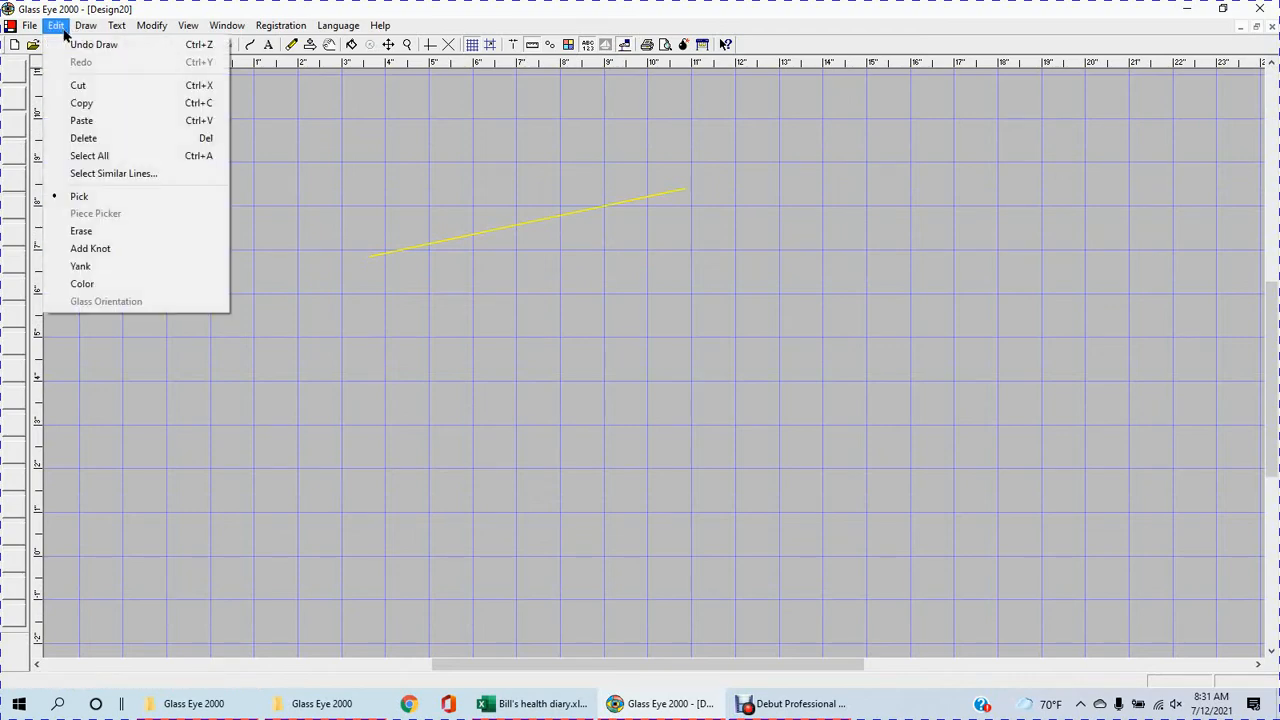
pyautogui.click(81, 121)
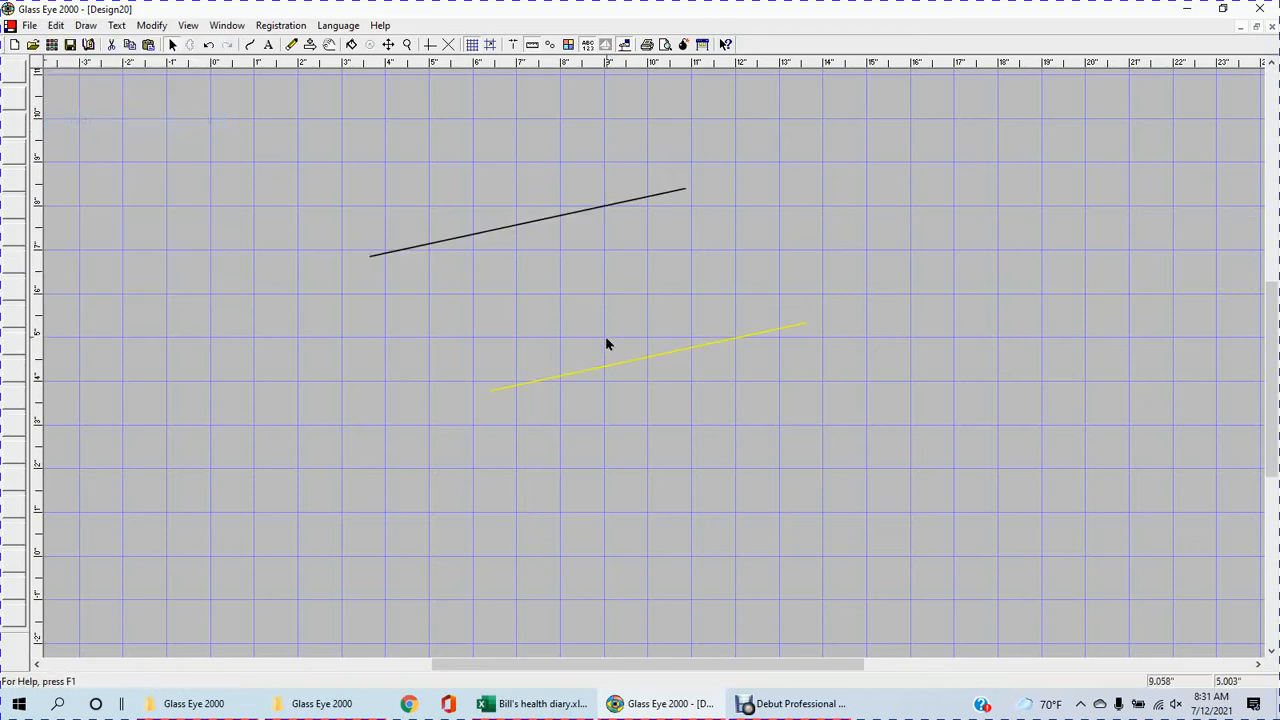
# - Select both straight lines and delete them
pyautogui.click(57, 26)
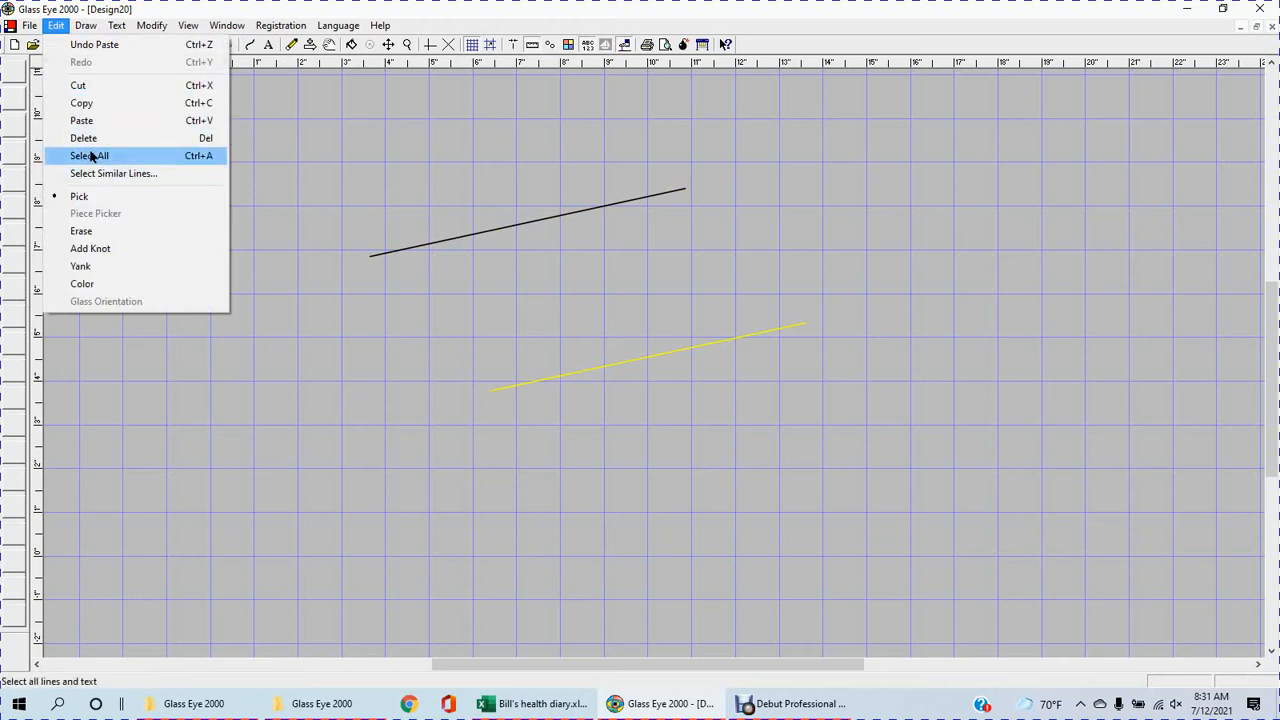
pyautogui.click(90, 156)
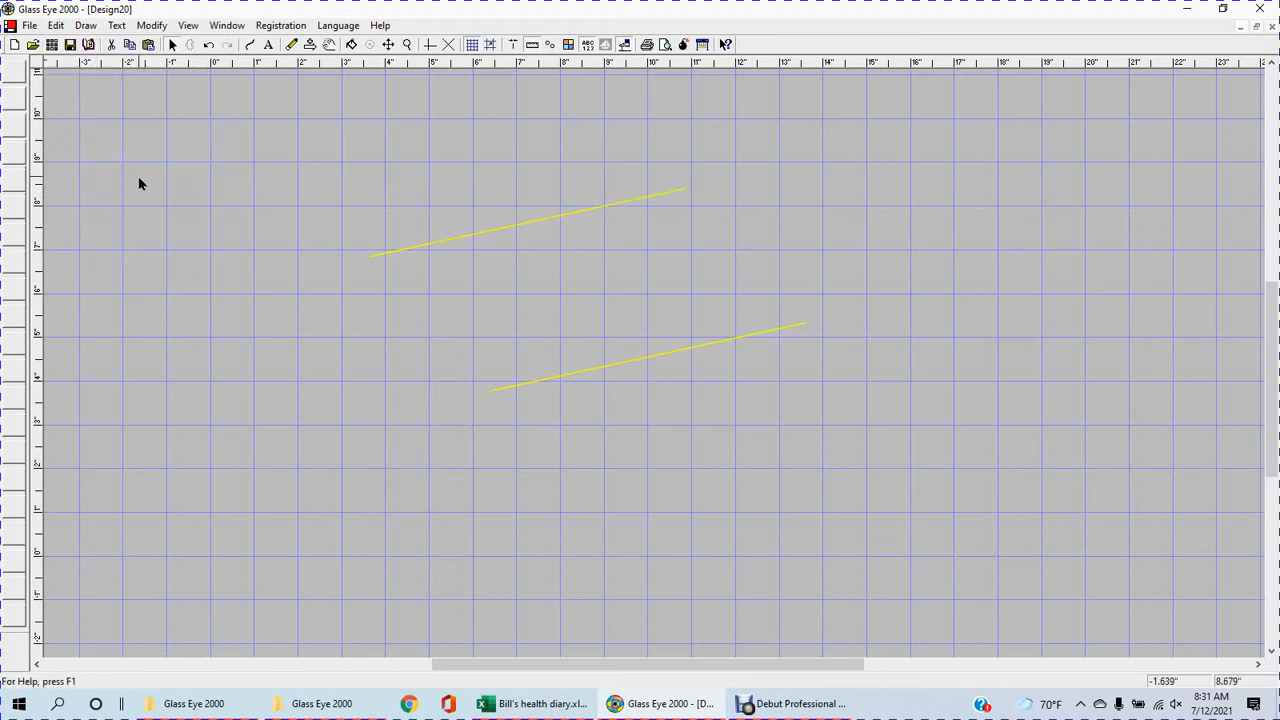
pyautogui.press('Delete')
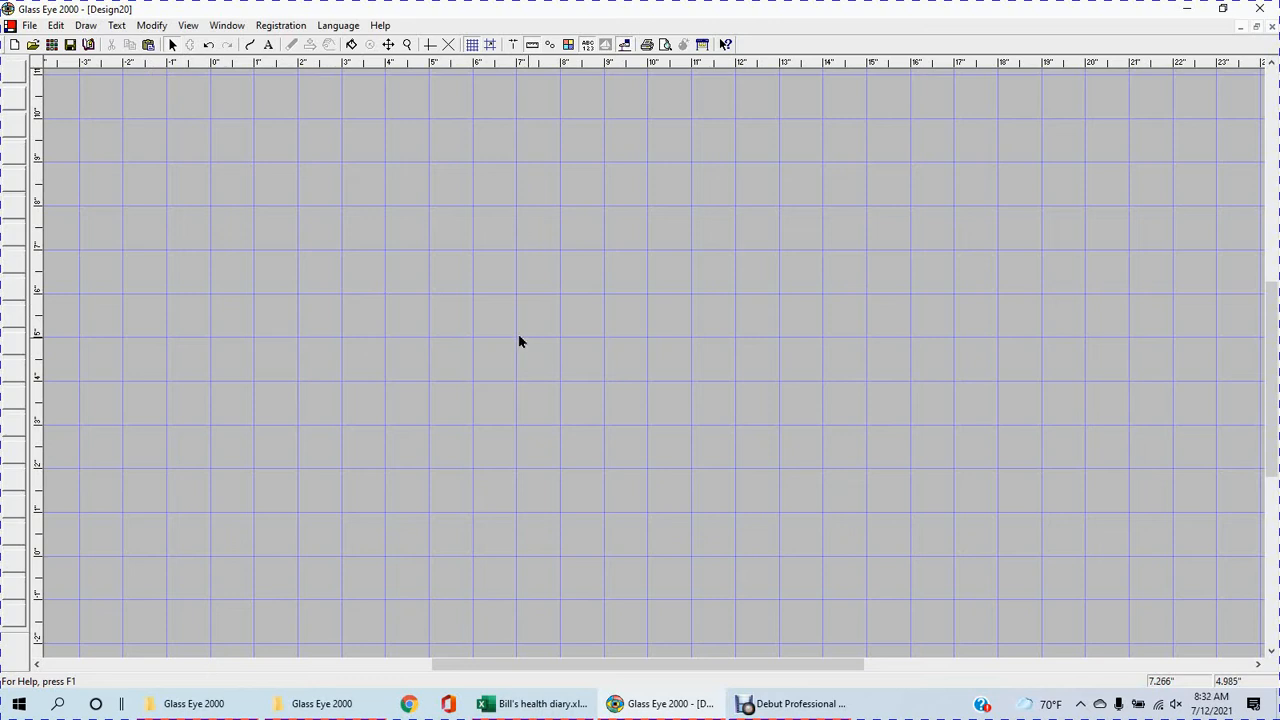
# - Draw a circle about 8" across near the page centre and show its knots
pyautogui.click(87, 28)
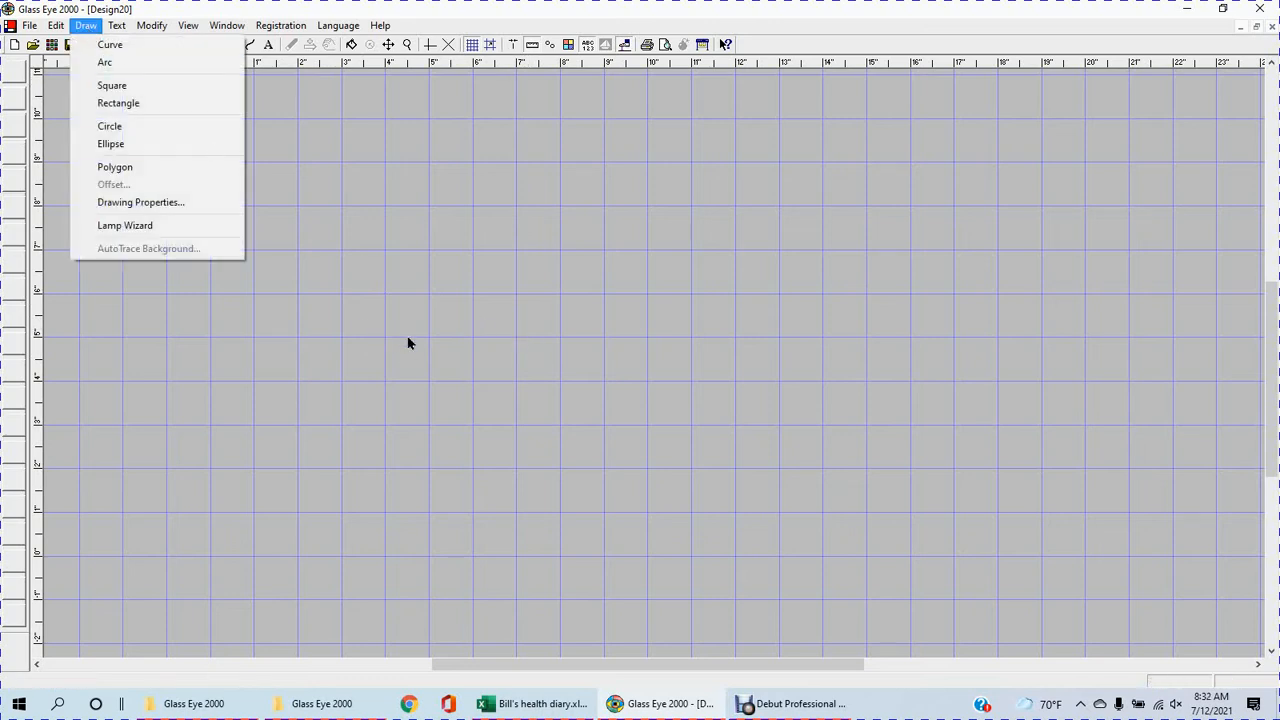
pyautogui.click(112, 129)
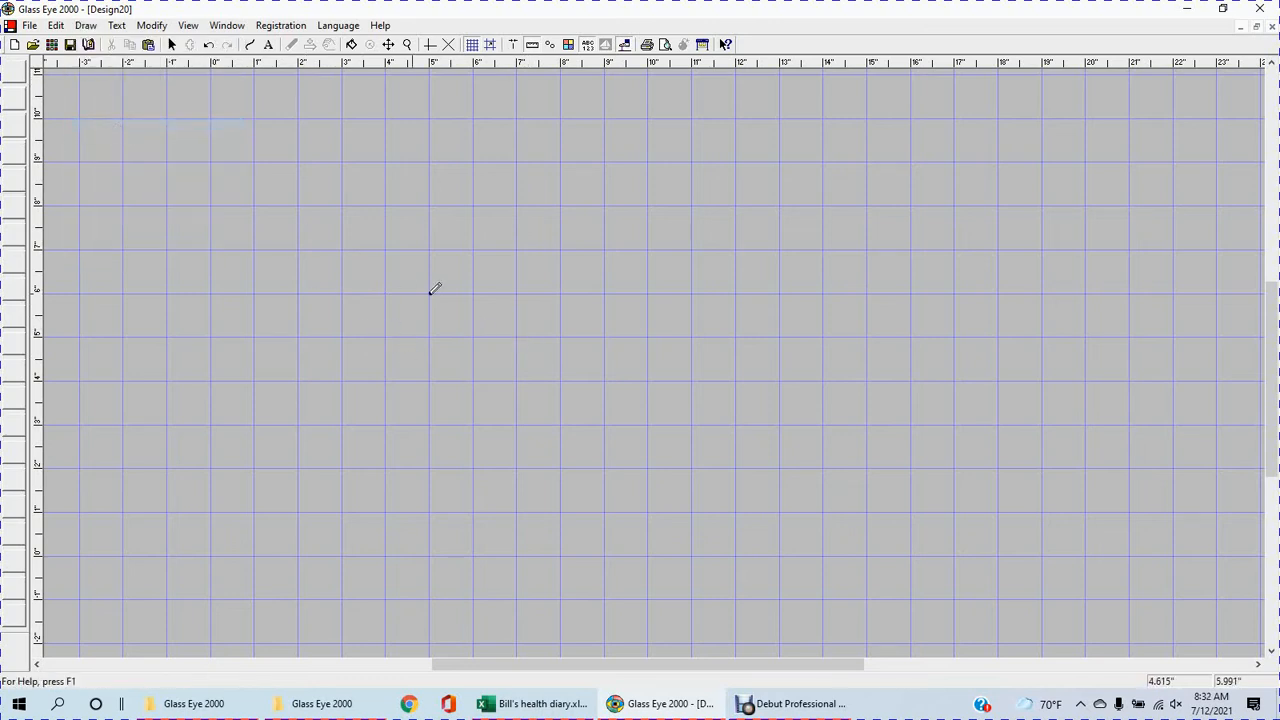
pyautogui.moveTo(571, 327)
pyautogui.mouseDown()
pyautogui.moveTo(685, 491)
pyautogui.moveTo(677, 476)
pyautogui.mouseUp()
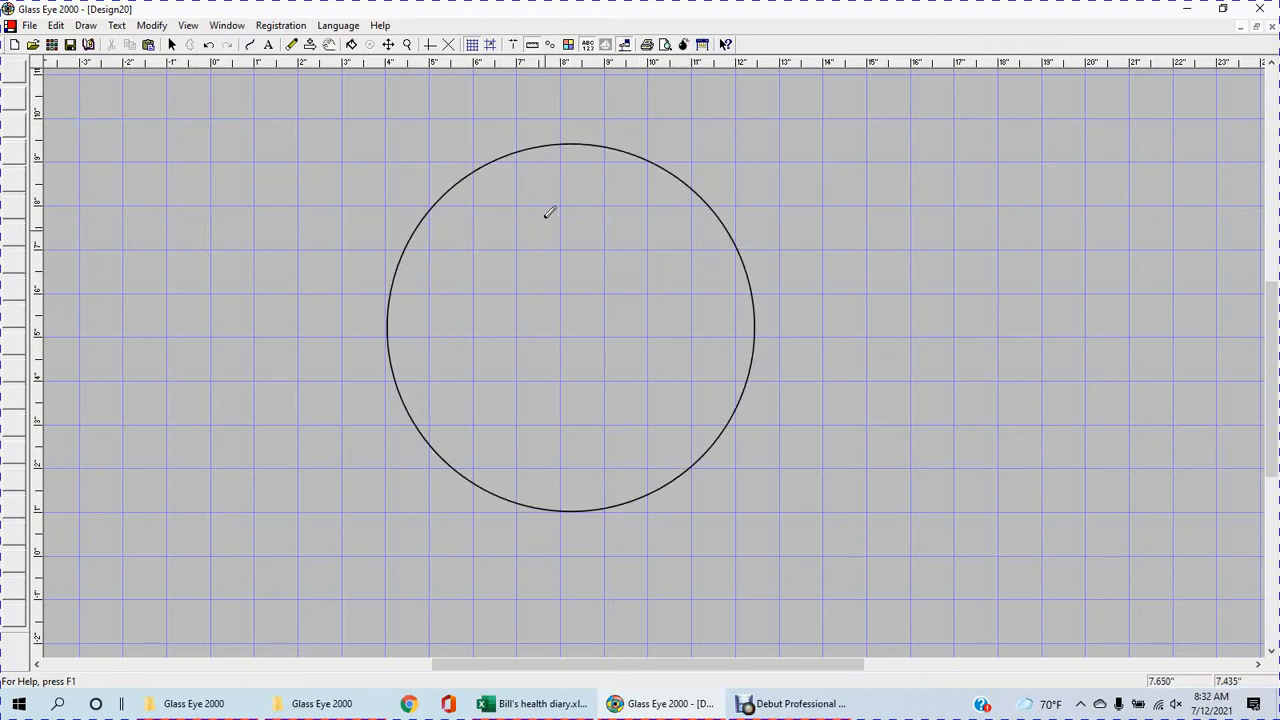
pyautogui.click(549, 48)
# - Select and copy the circle, paste an overlapping duplicate, then deselect it
pyautogui.click(60, 28)
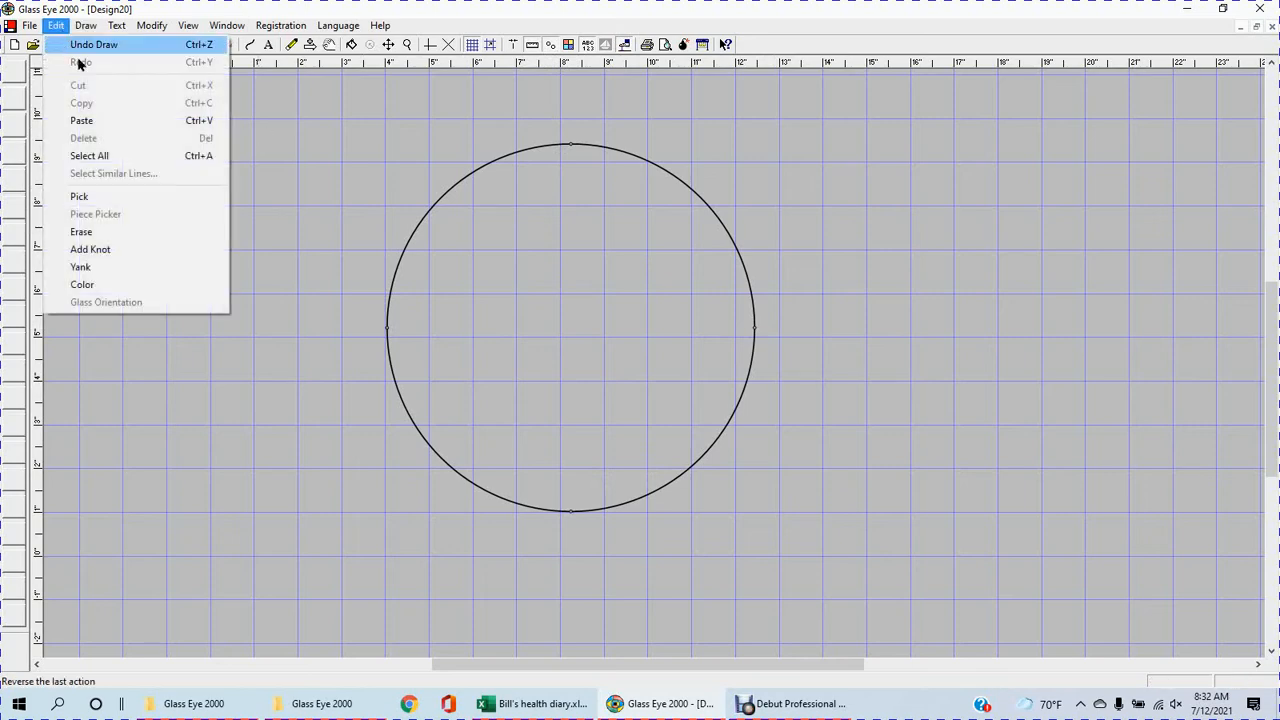
pyautogui.click(92, 156)
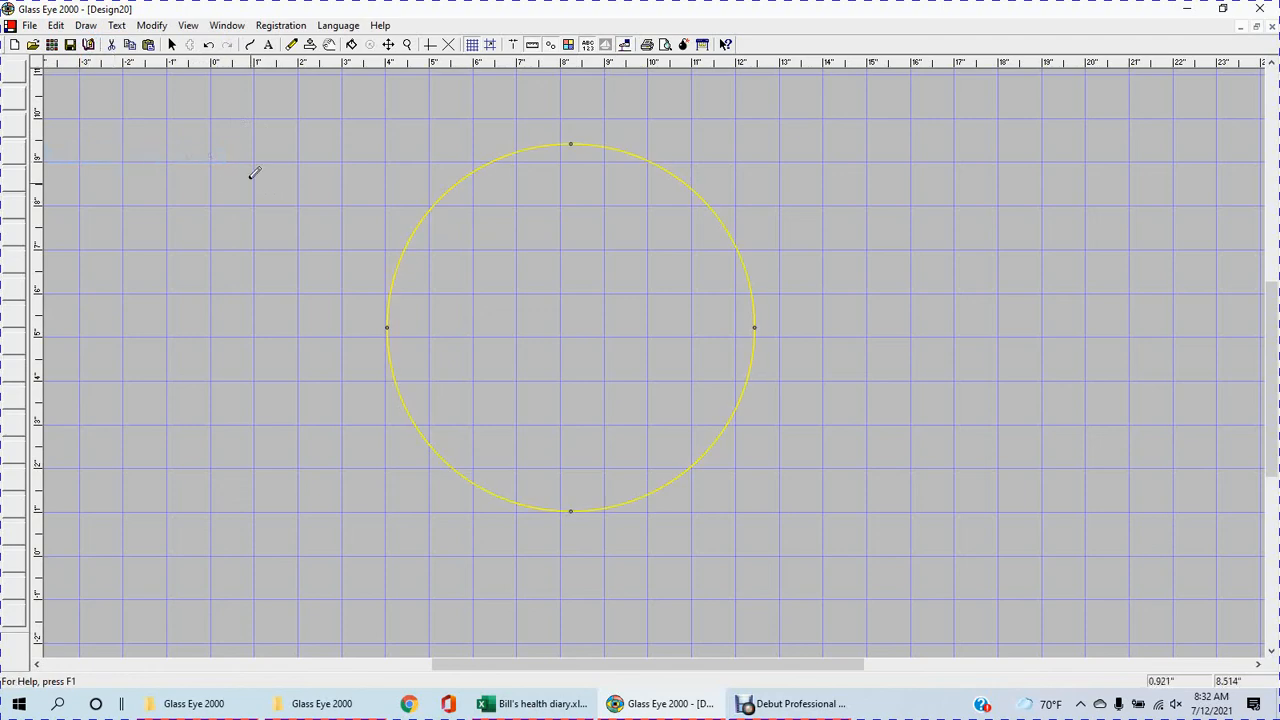
pyautogui.click(130, 47)
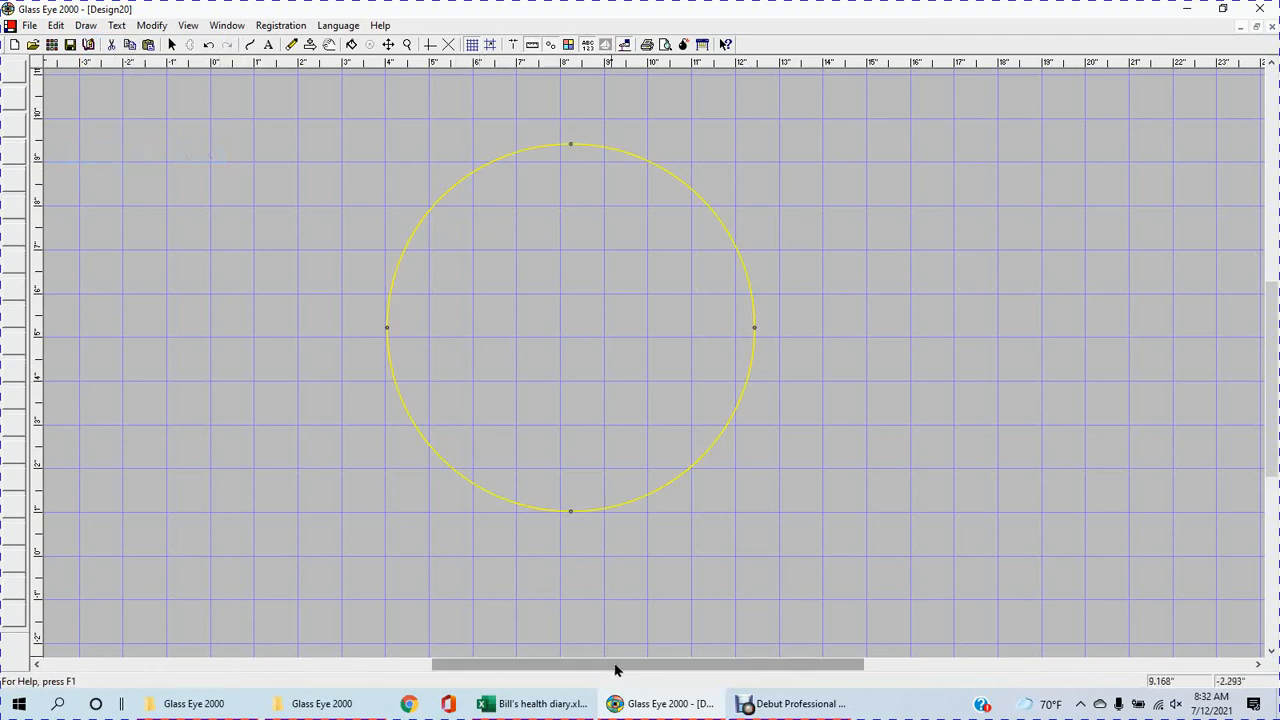
pyautogui.moveTo(615, 670); pyautogui.dragTo(484, 628)
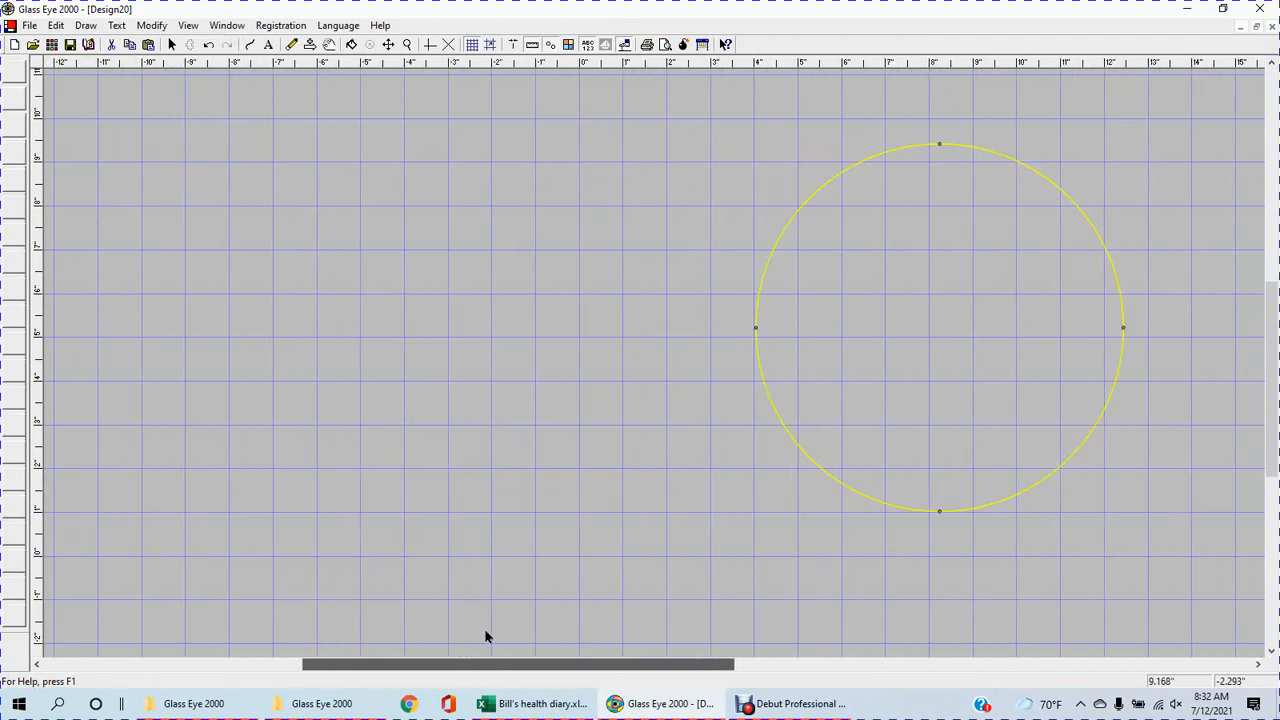
pyautogui.click(149, 46)
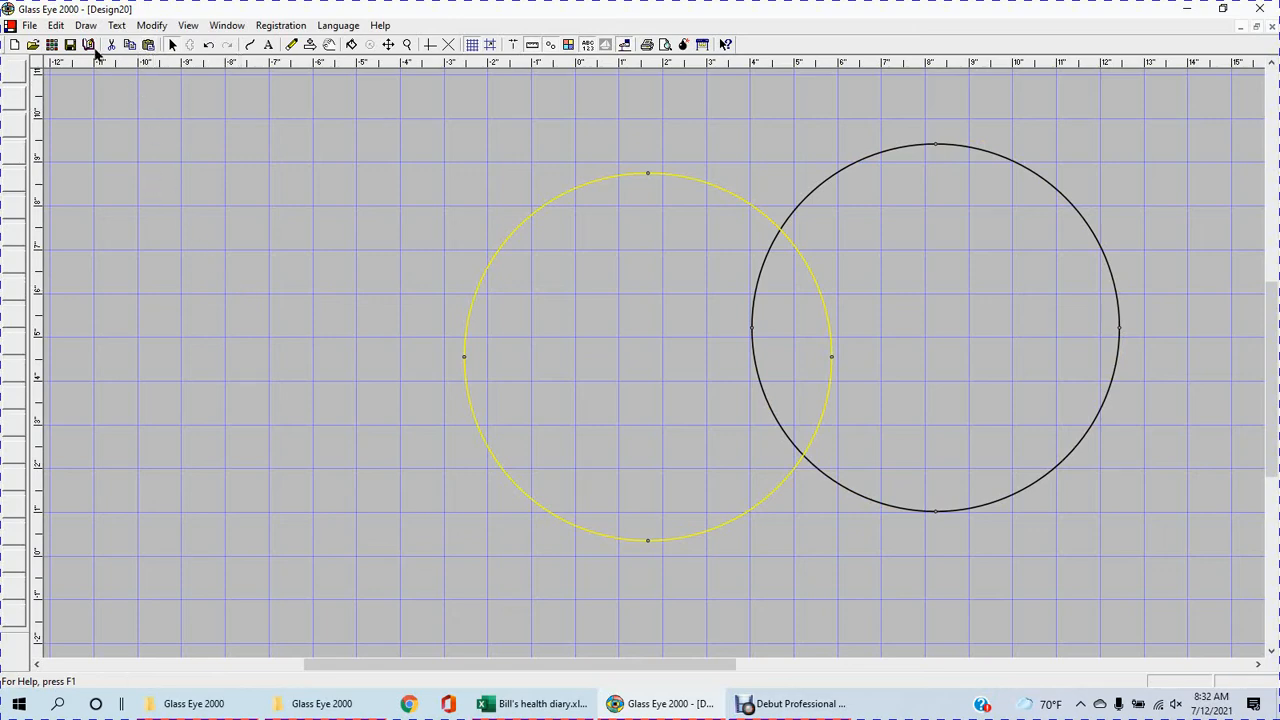
pyautogui.click(57, 30)
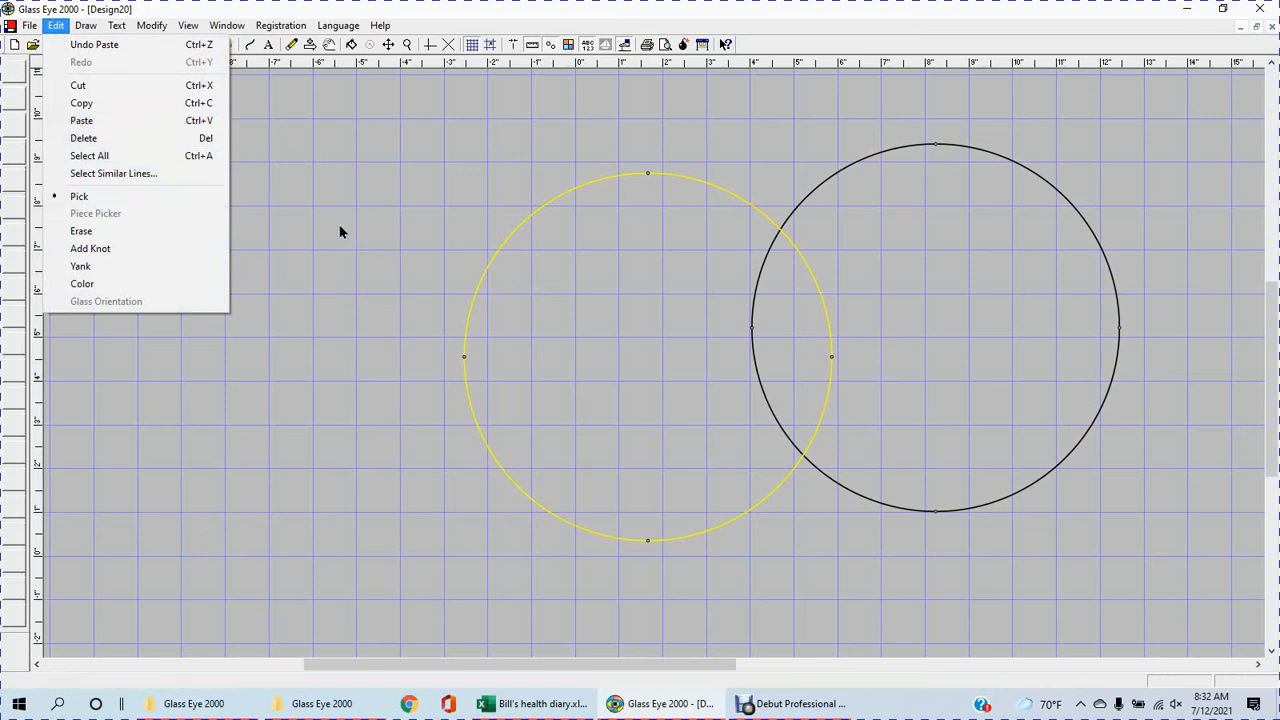
pyautogui.click(322, 192)
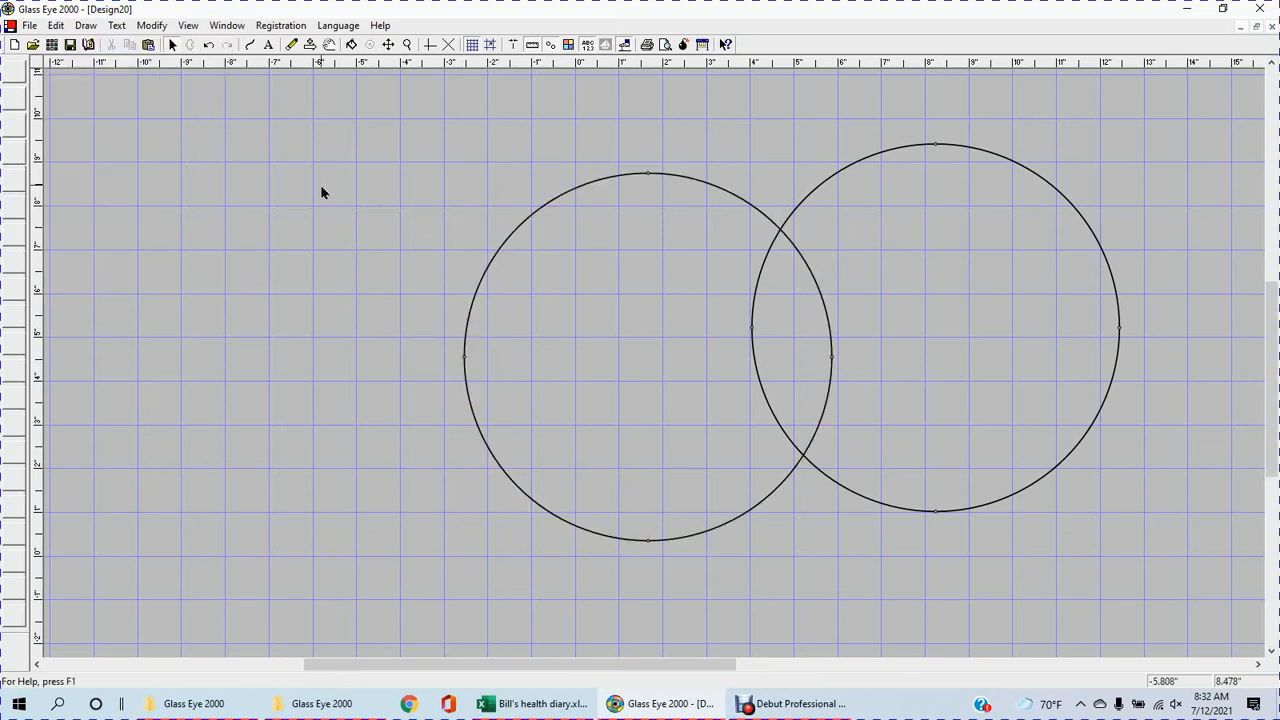
pyautogui.click(57, 27)
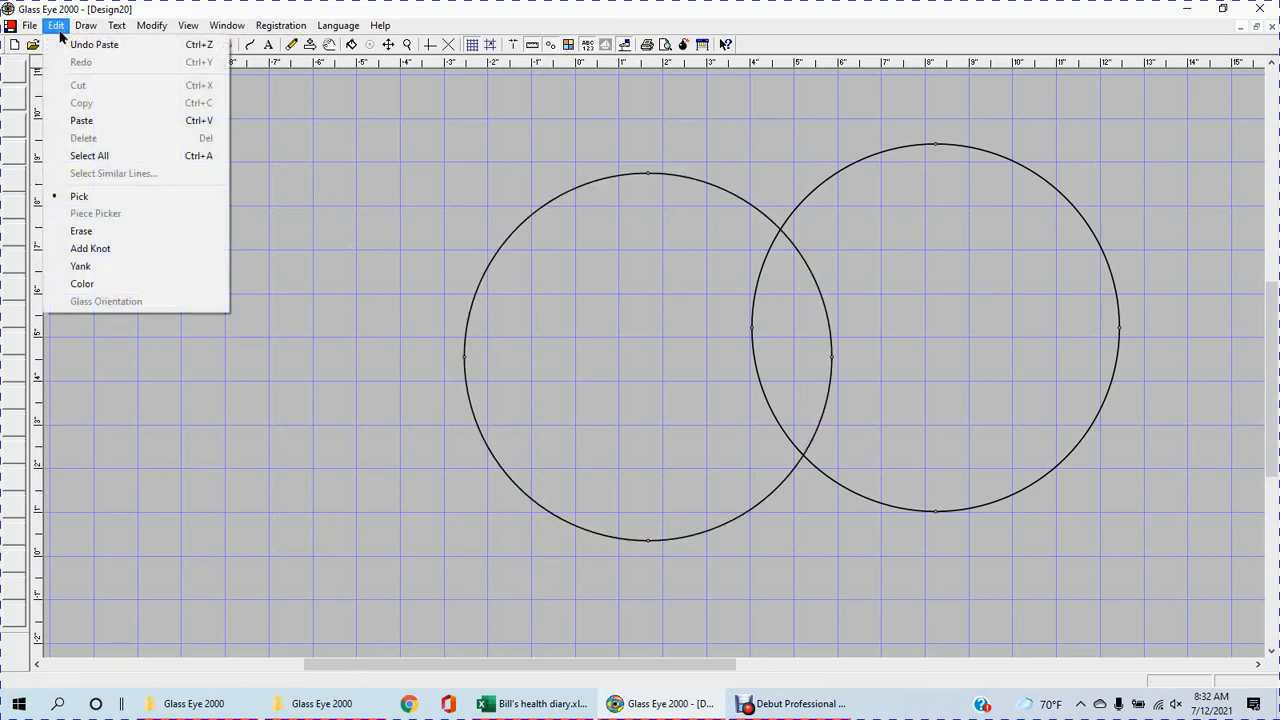
# - Select both circles and cut them from the design
pyautogui.click(95, 158)
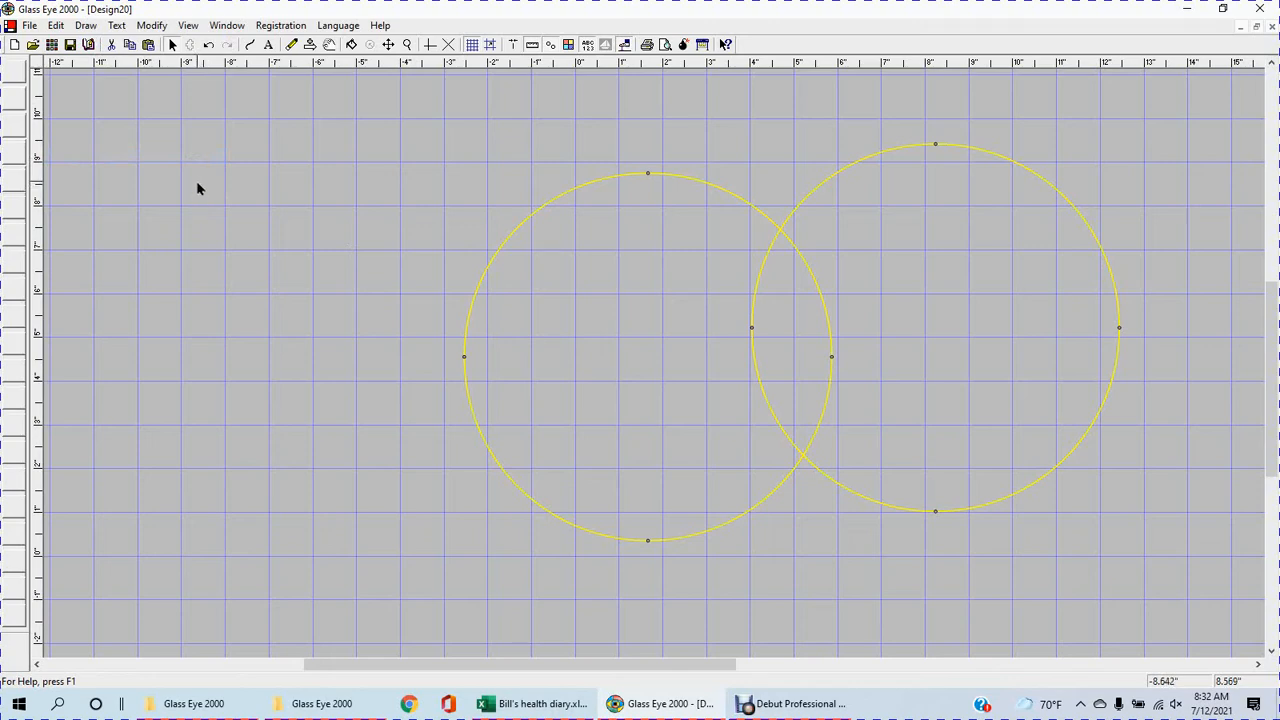
pyautogui.click(111, 44)
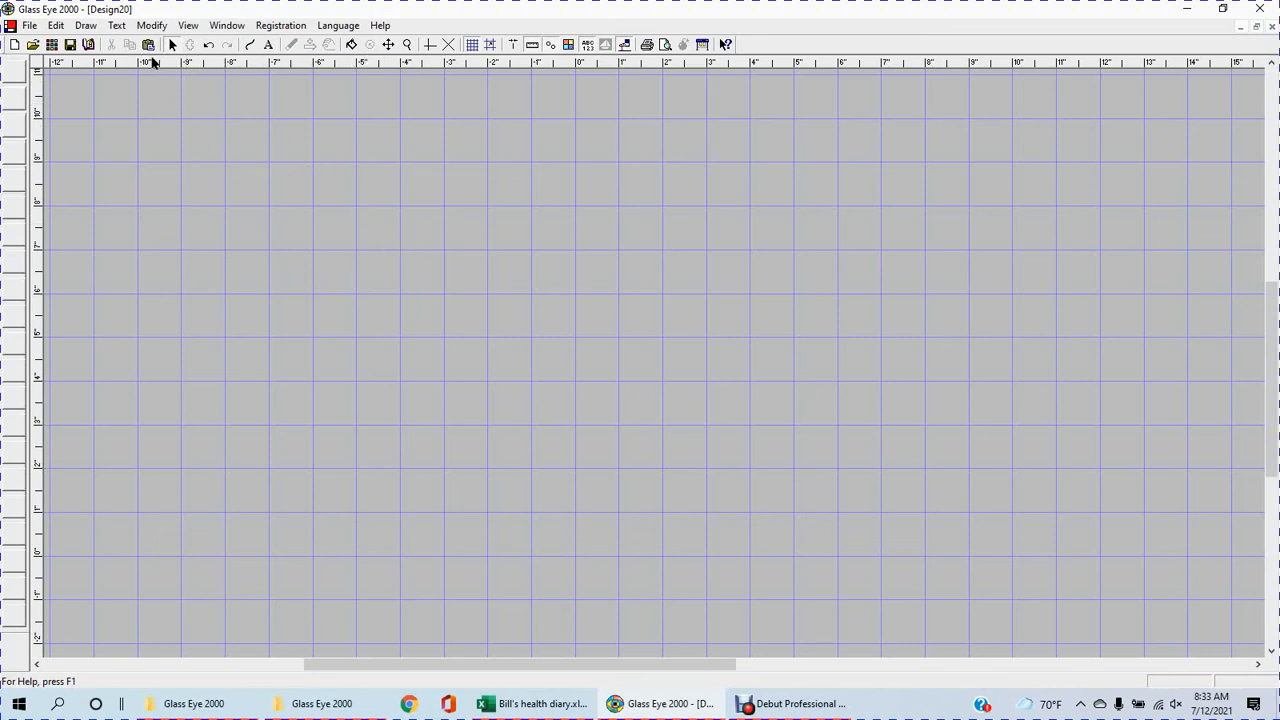
# - Draw a circle about 6" across left of the page centre
pyautogui.click(86, 25)
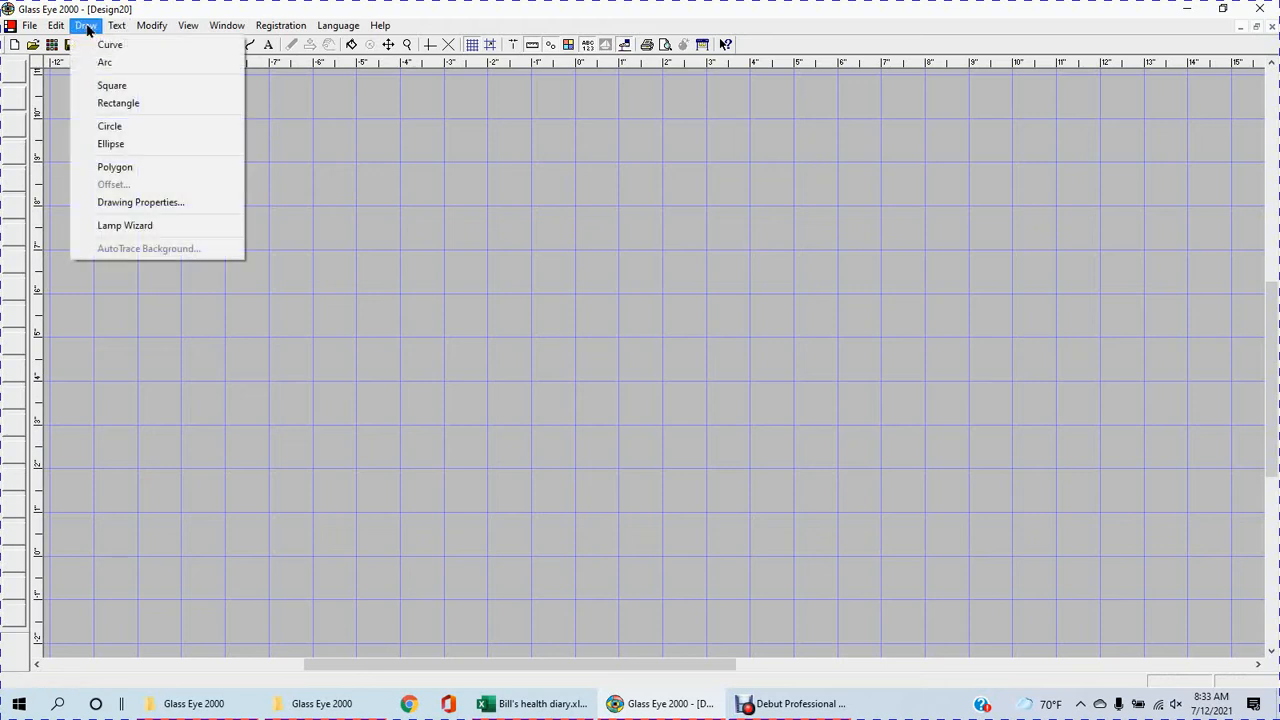
pyautogui.click(110, 126)
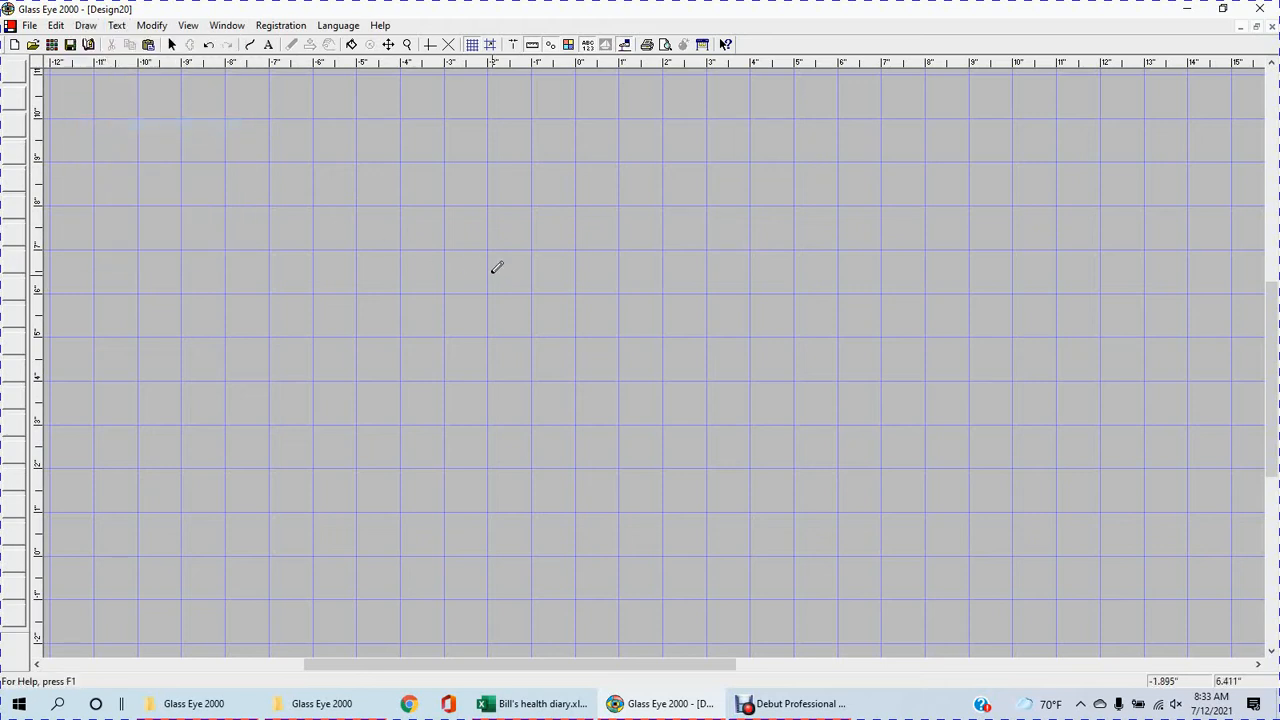
pyautogui.moveTo(500, 272); pyautogui.dragTo(640, 380)
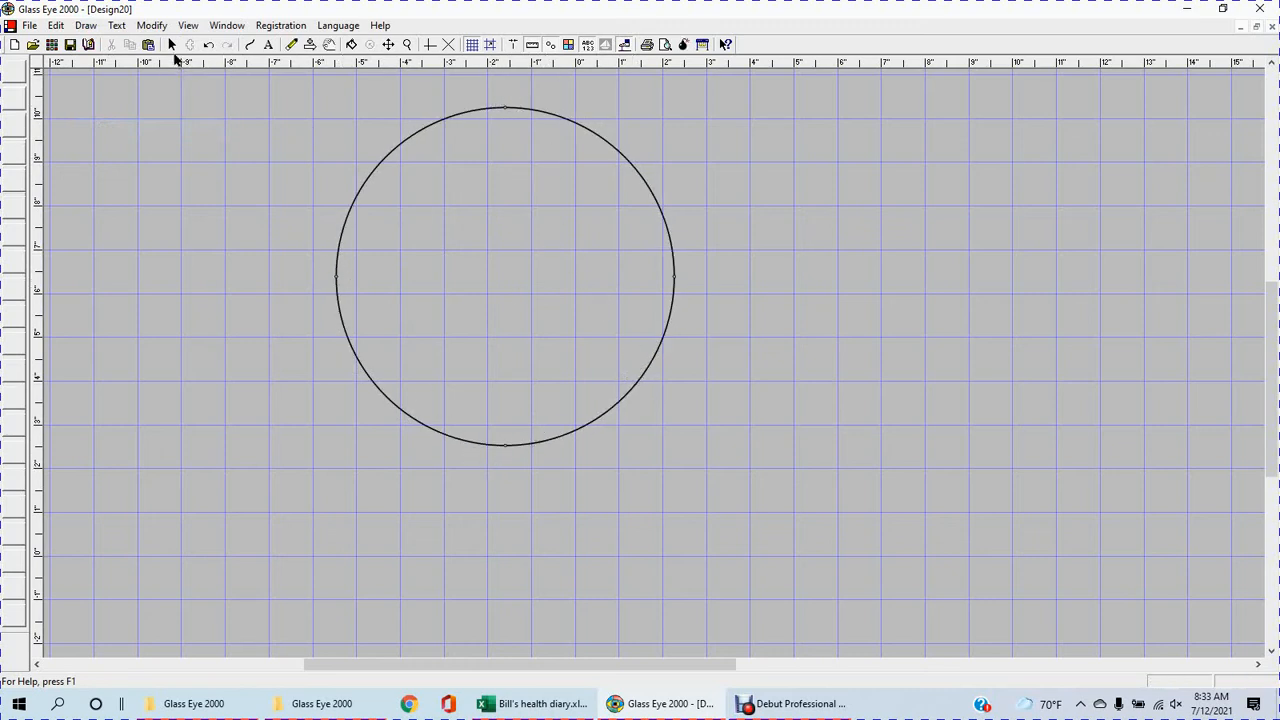
# - Delete the circle's lower-right quarter arc, then undo to restore it
pyautogui.click(171, 44)
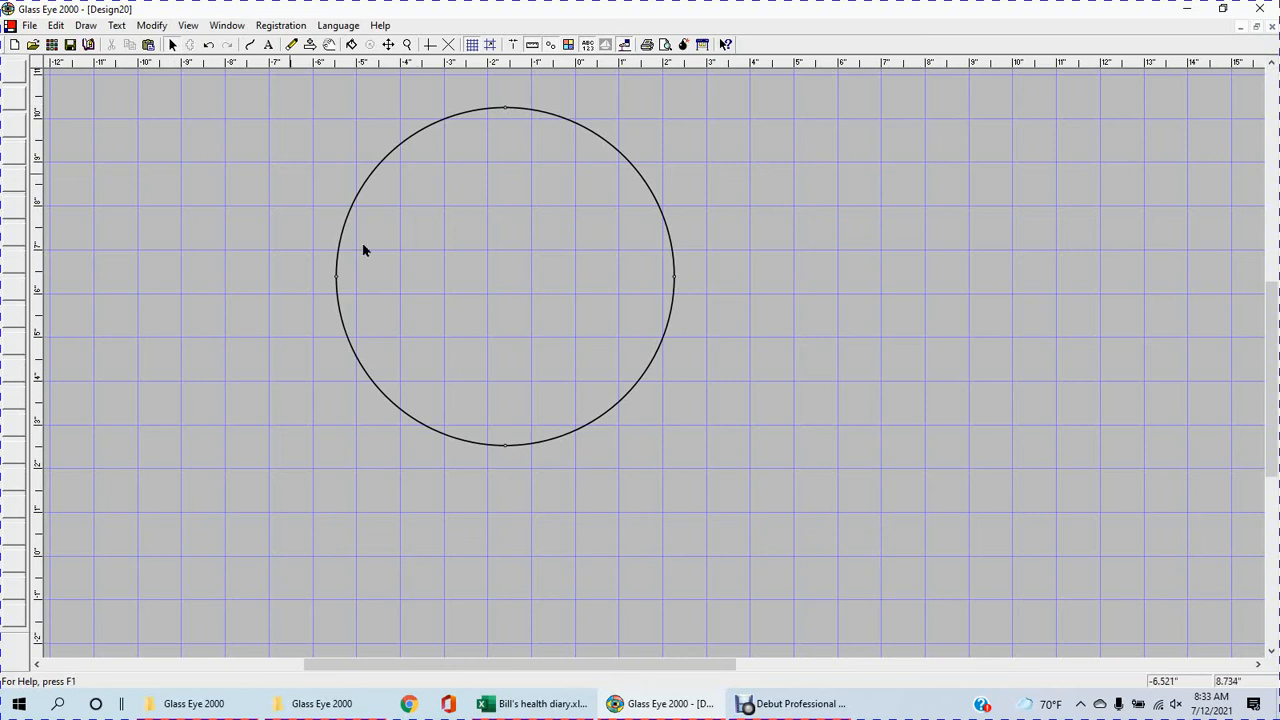
pyautogui.click(616, 405)
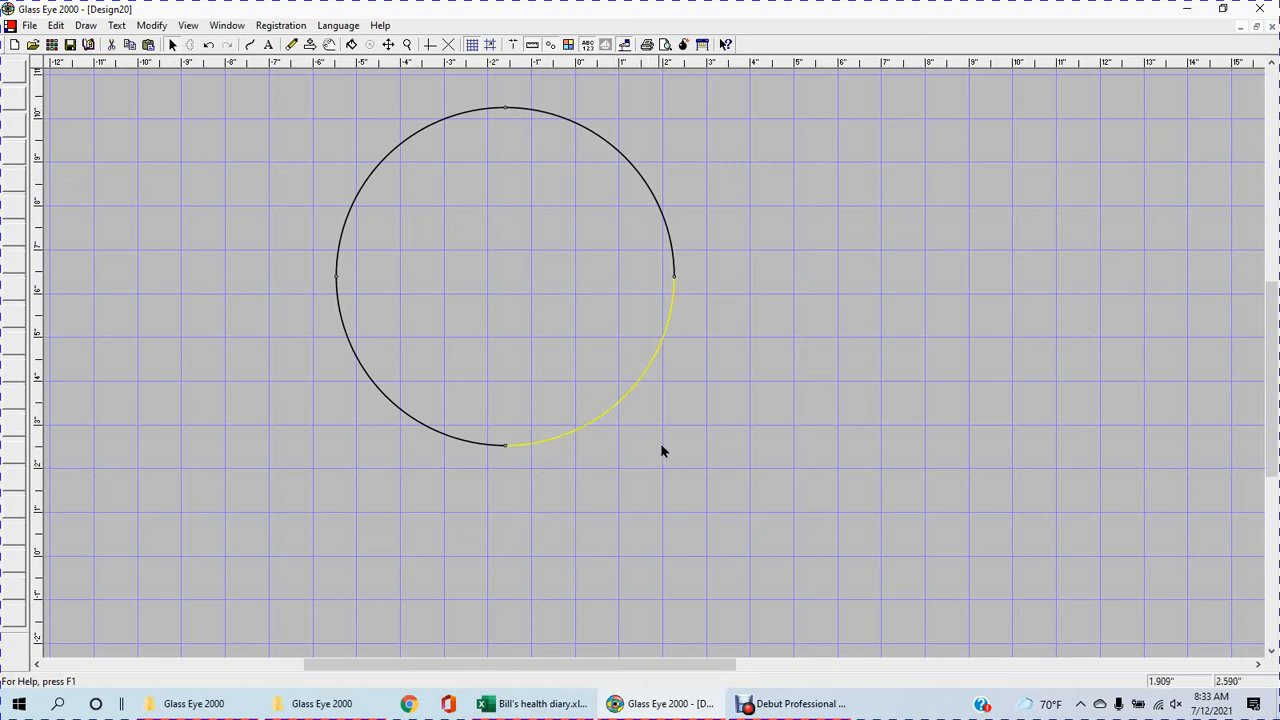
pyautogui.press('Delete')
pyautogui.hotkey('ctrl', 'z')
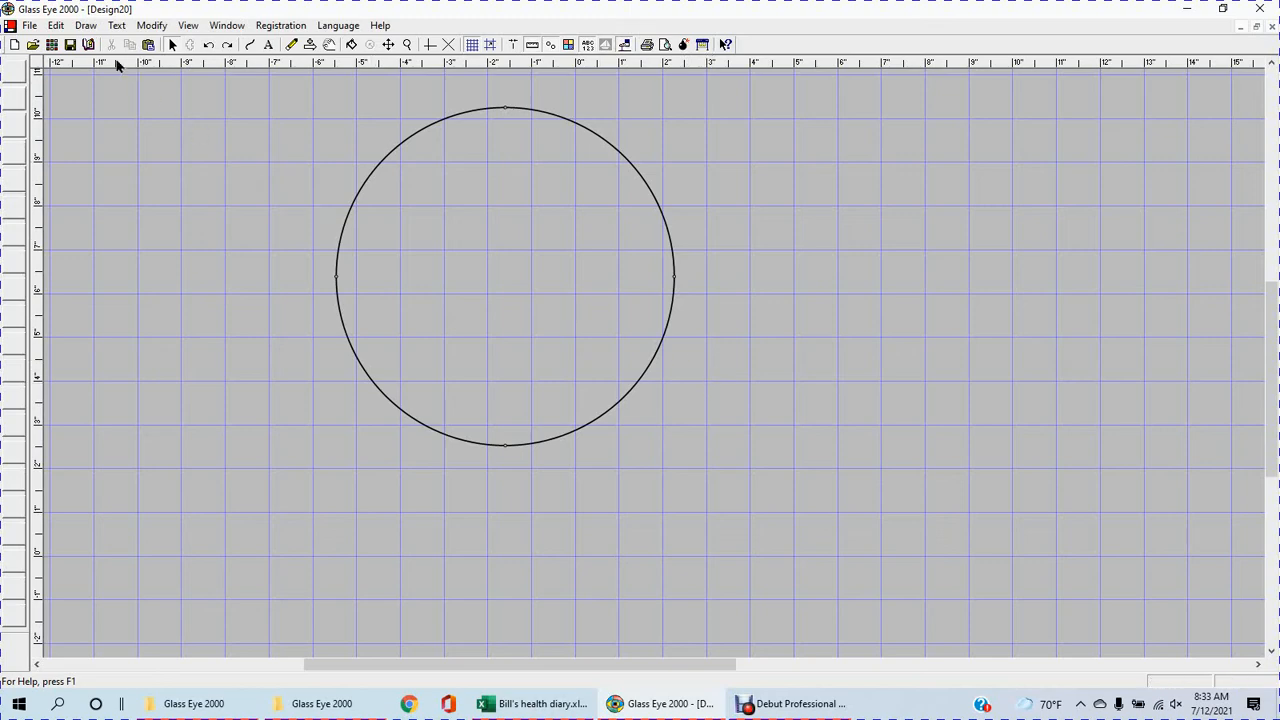
pyautogui.click(55, 26)
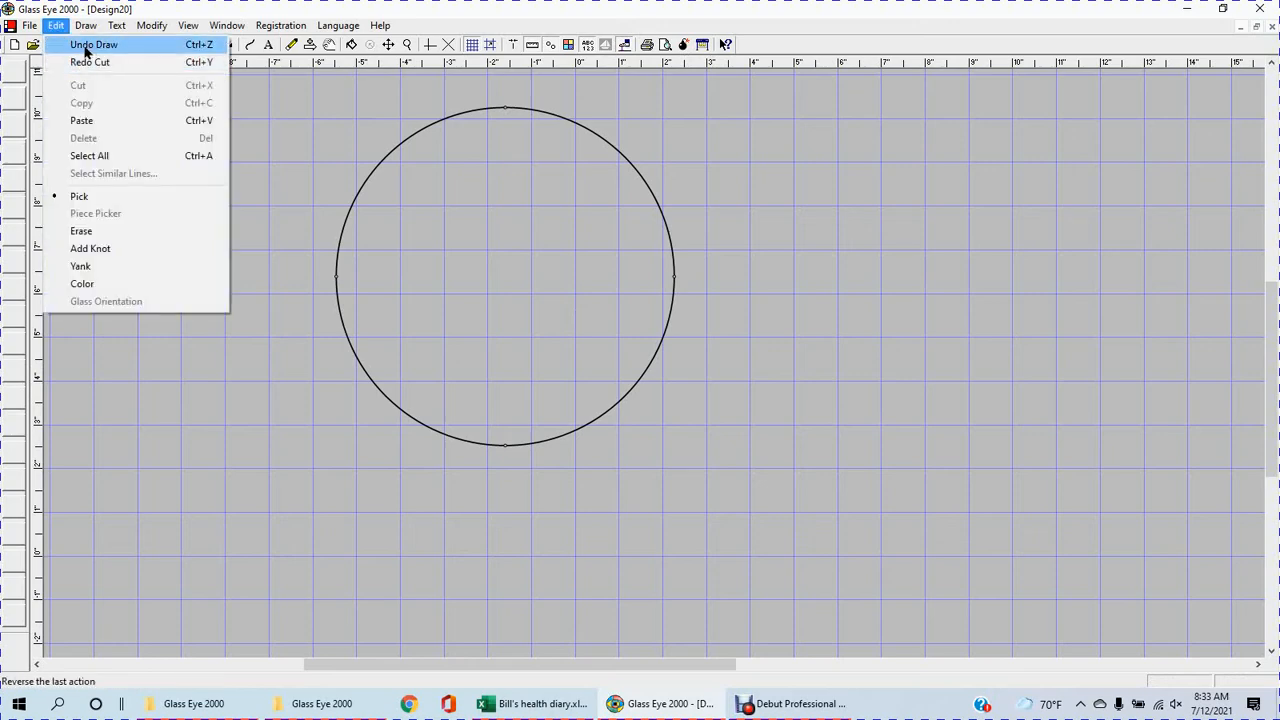
# - Box-select the circle and delete it
pyautogui.click(282, 230)
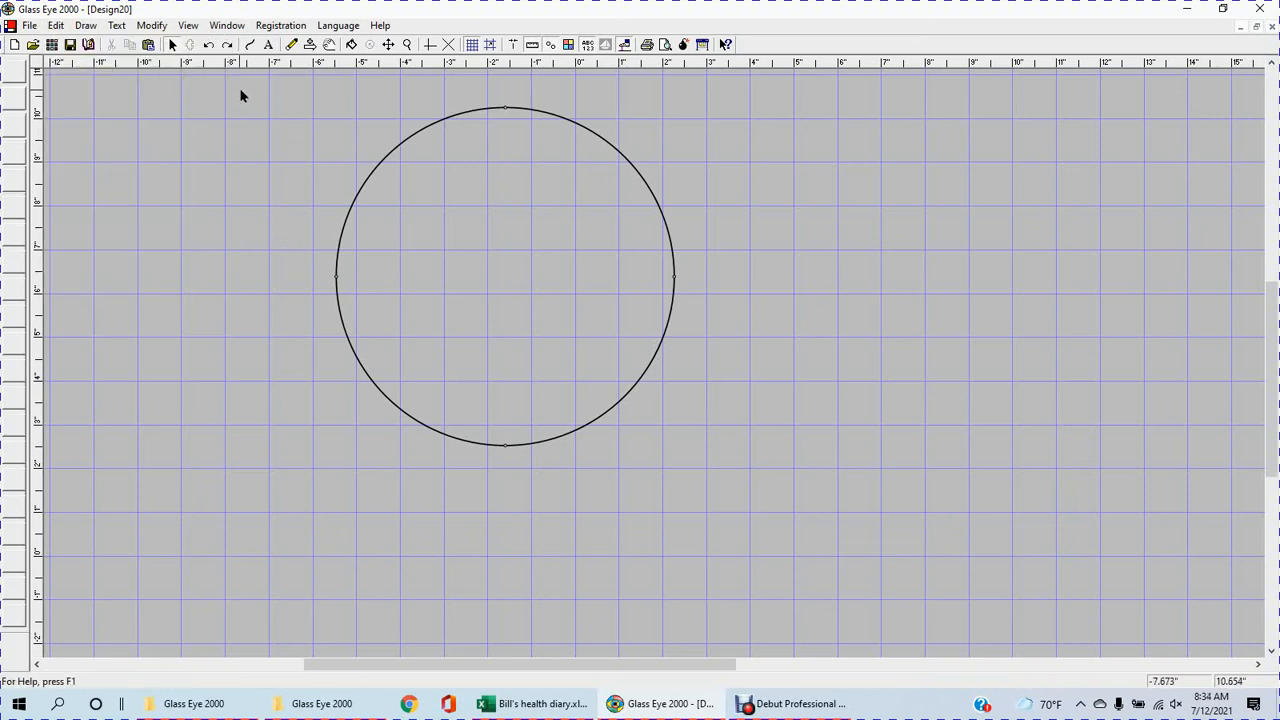
pyautogui.moveTo(240, 90); pyautogui.dragTo(723, 525)
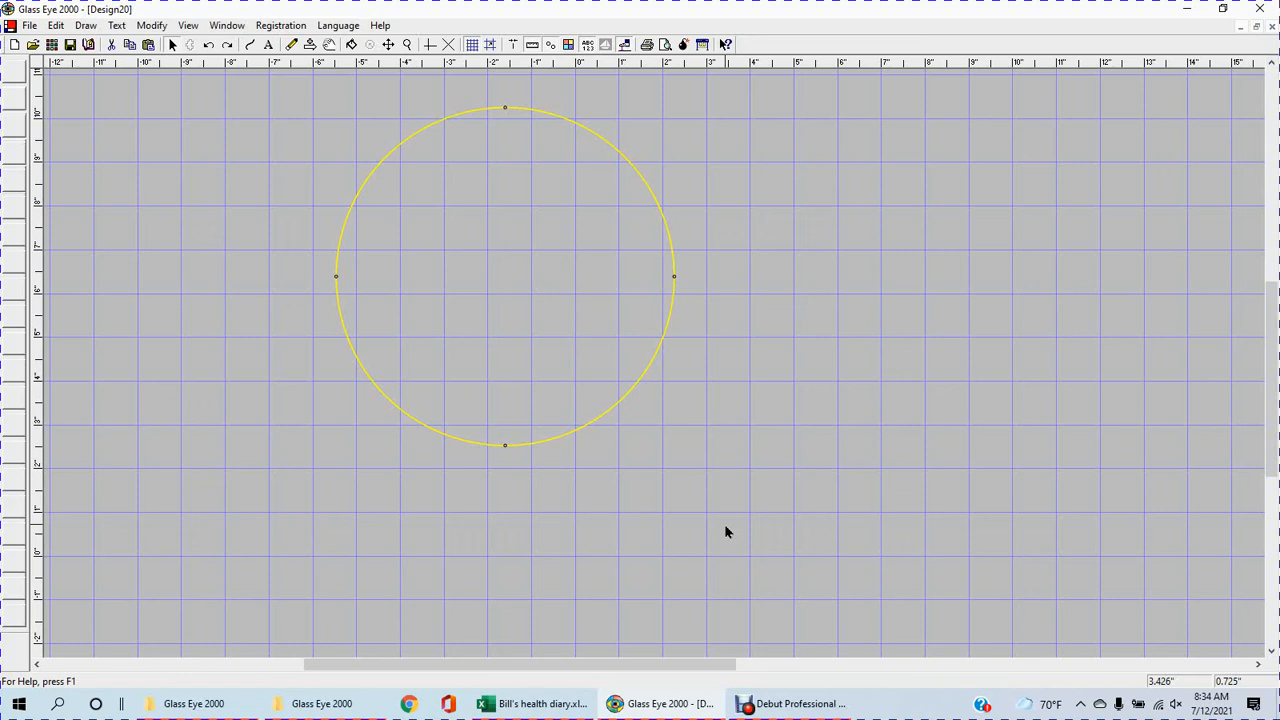
pyautogui.press('Delete')
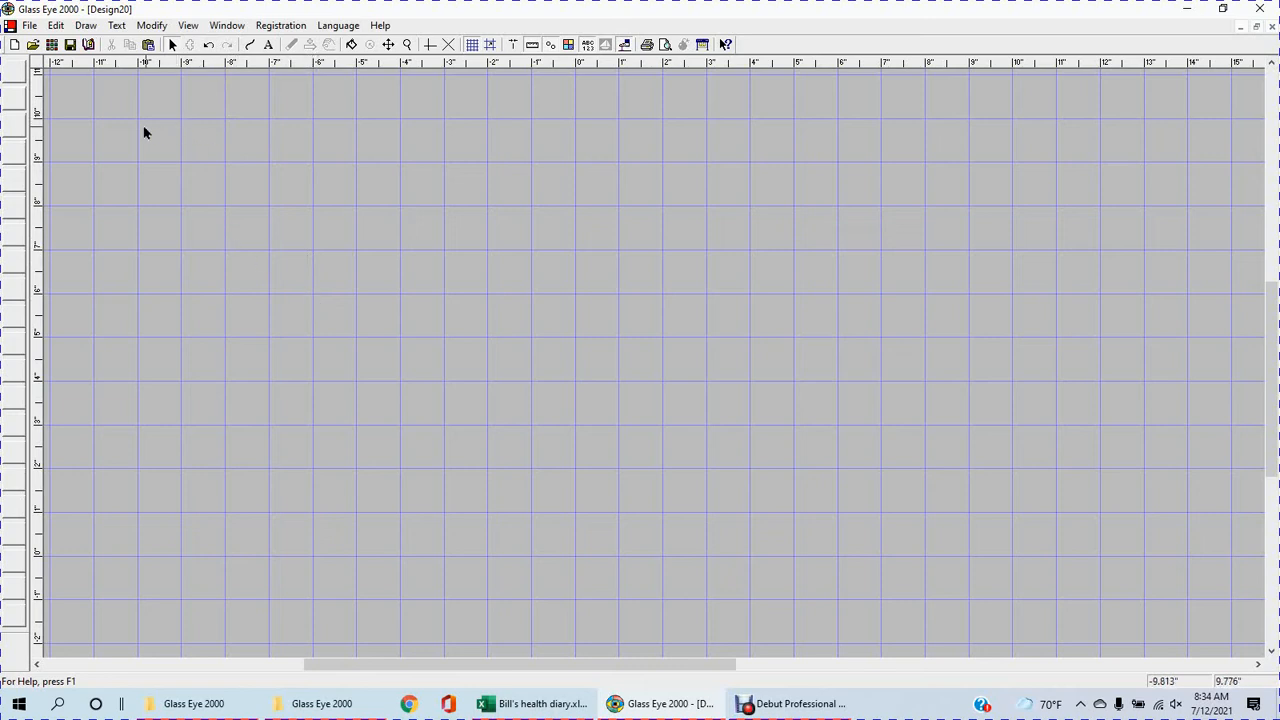
# - Draw a square just below and right of centre
pyautogui.click(86, 25)
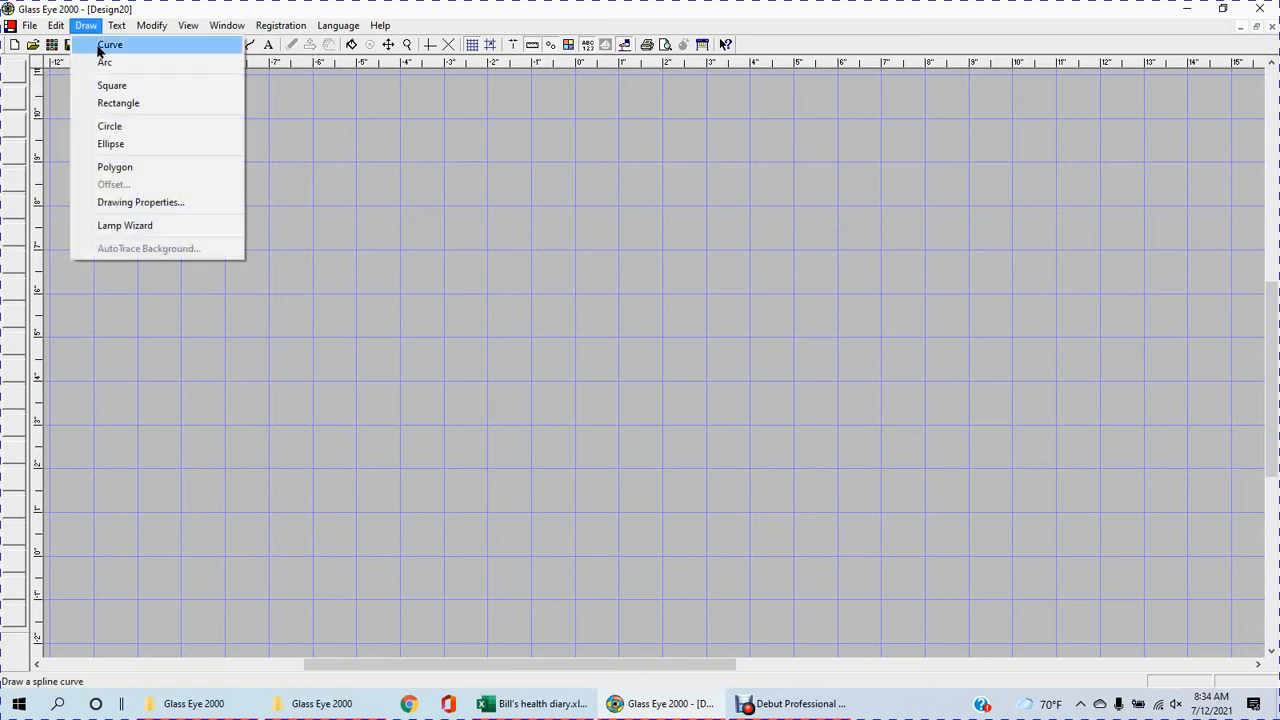
pyautogui.click(112, 86)
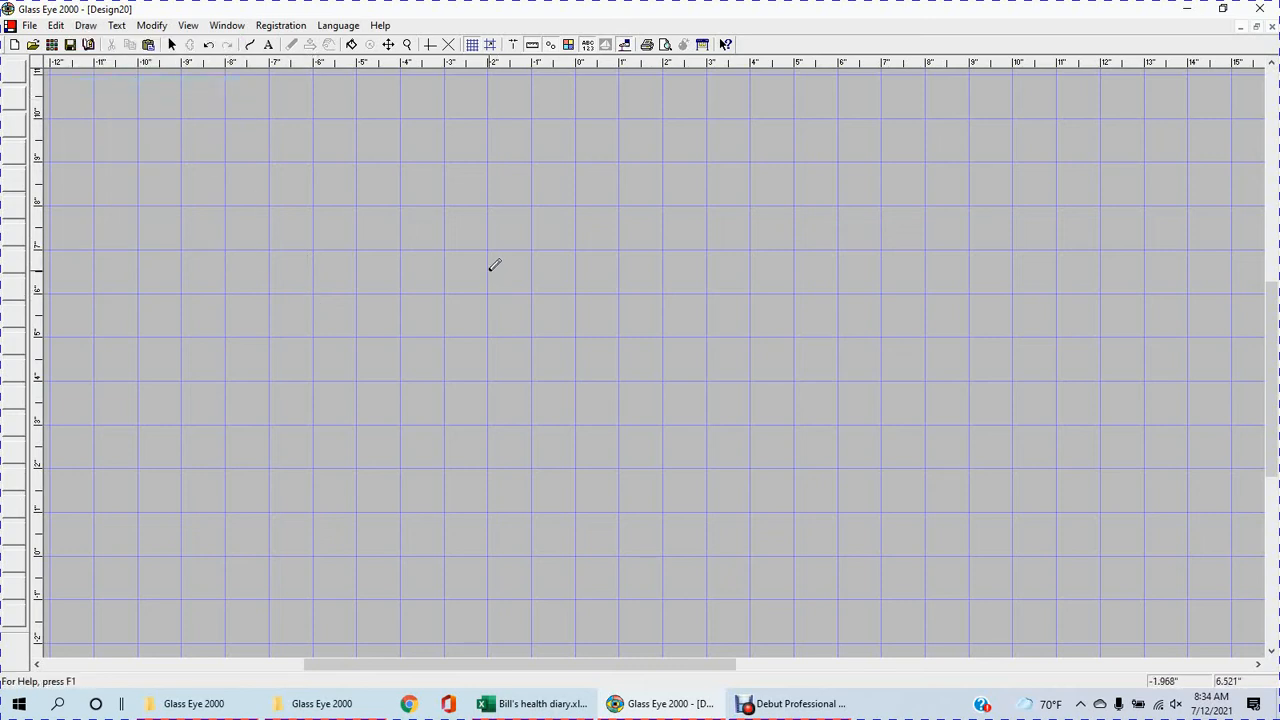
pyautogui.moveTo(573, 369); pyautogui.dragTo(700, 403)
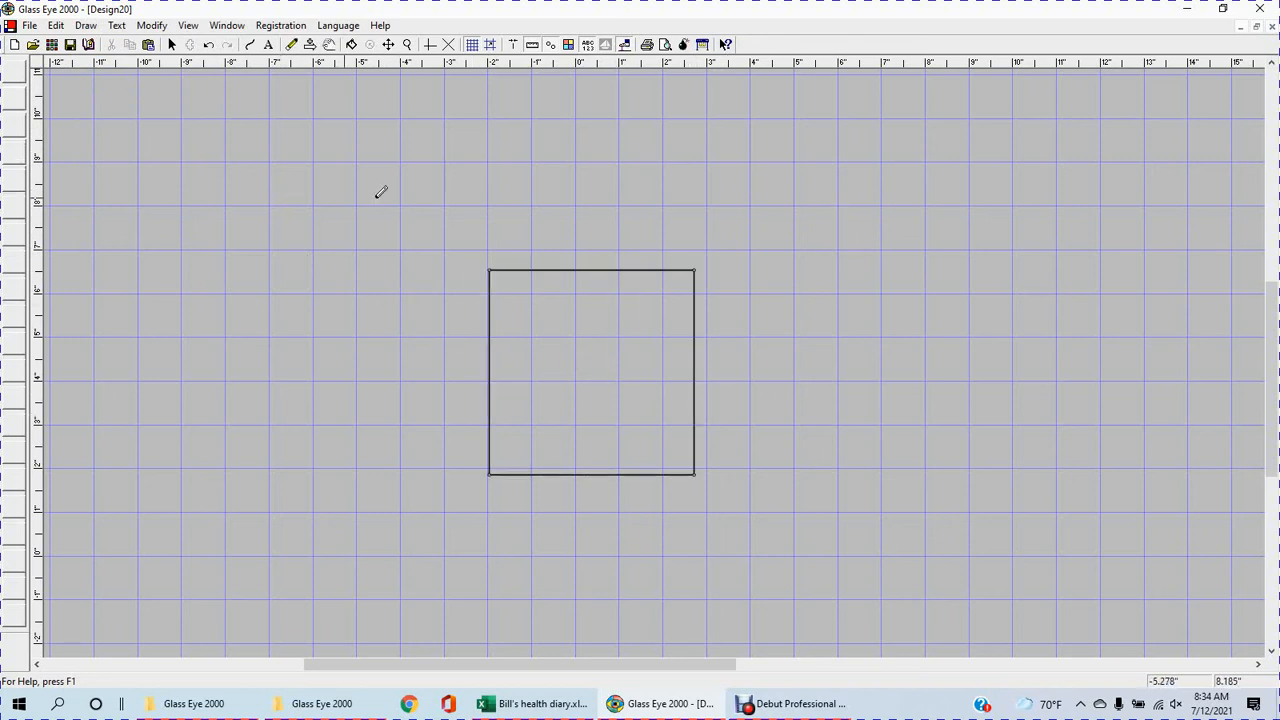
# - Delete the square's top edge, undoing and redoing until it stays removed
pyautogui.click(171, 44)
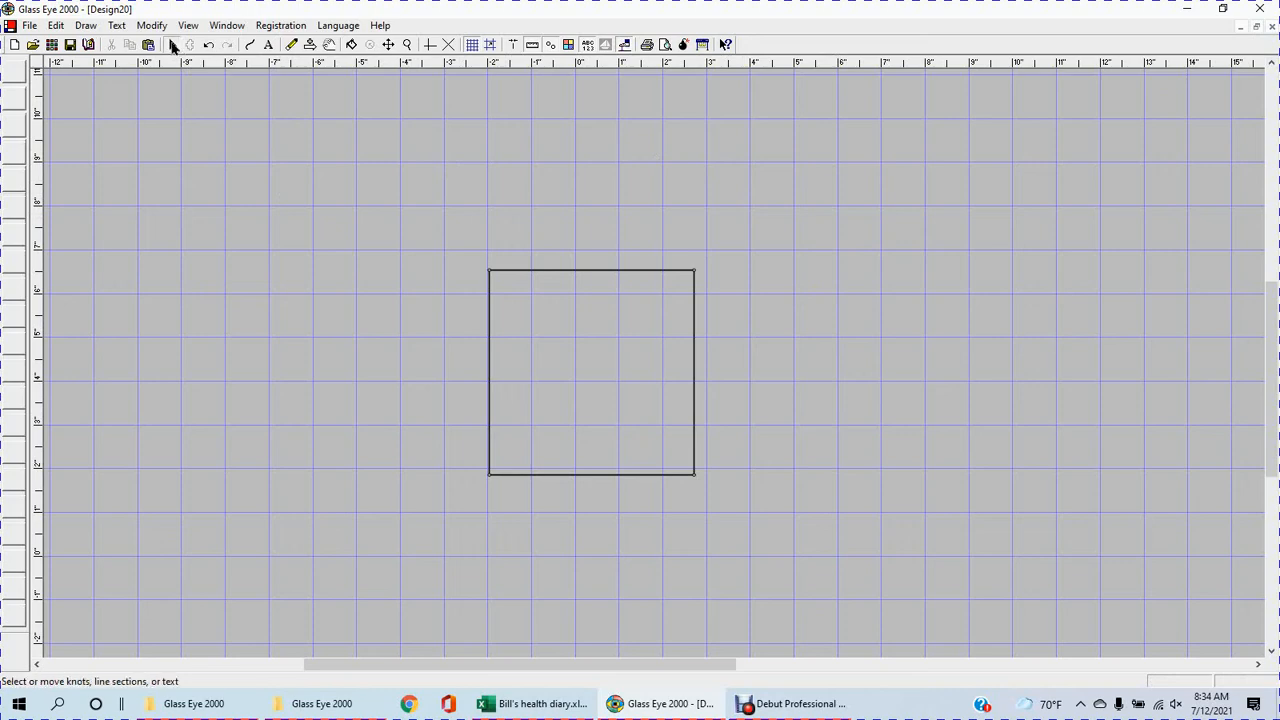
pyautogui.click(579, 271)
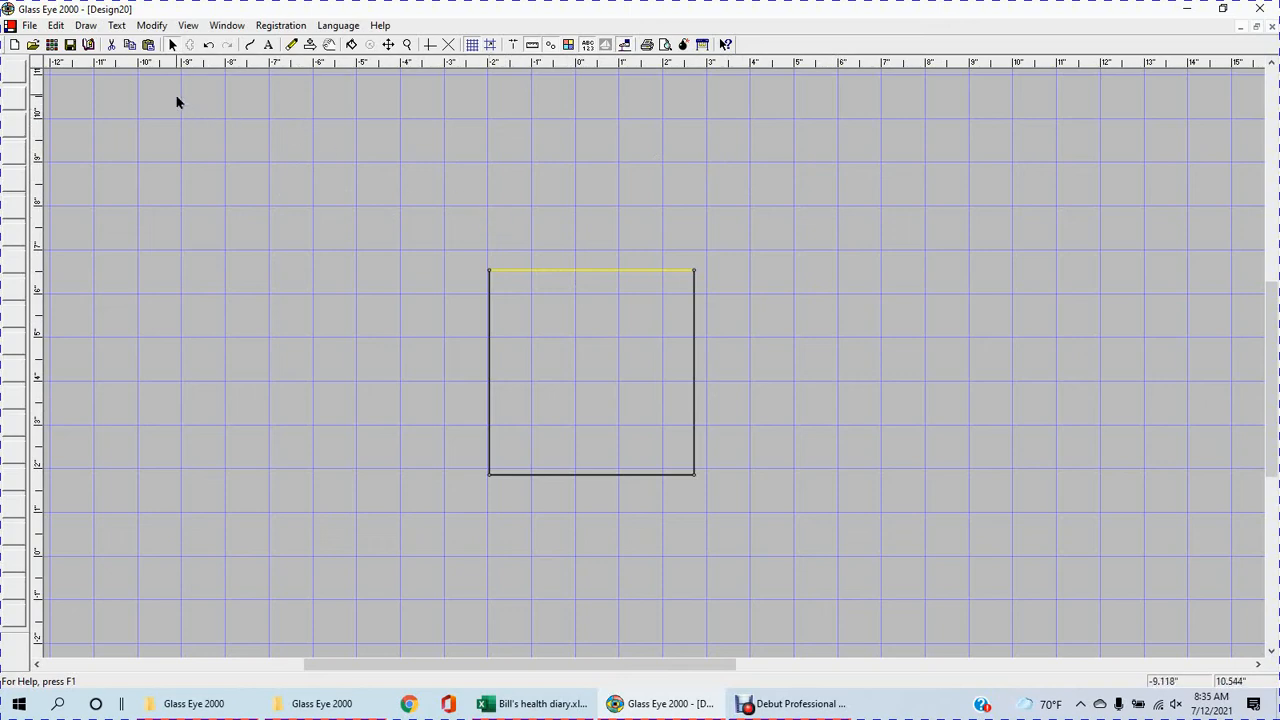
pyautogui.press('Delete')
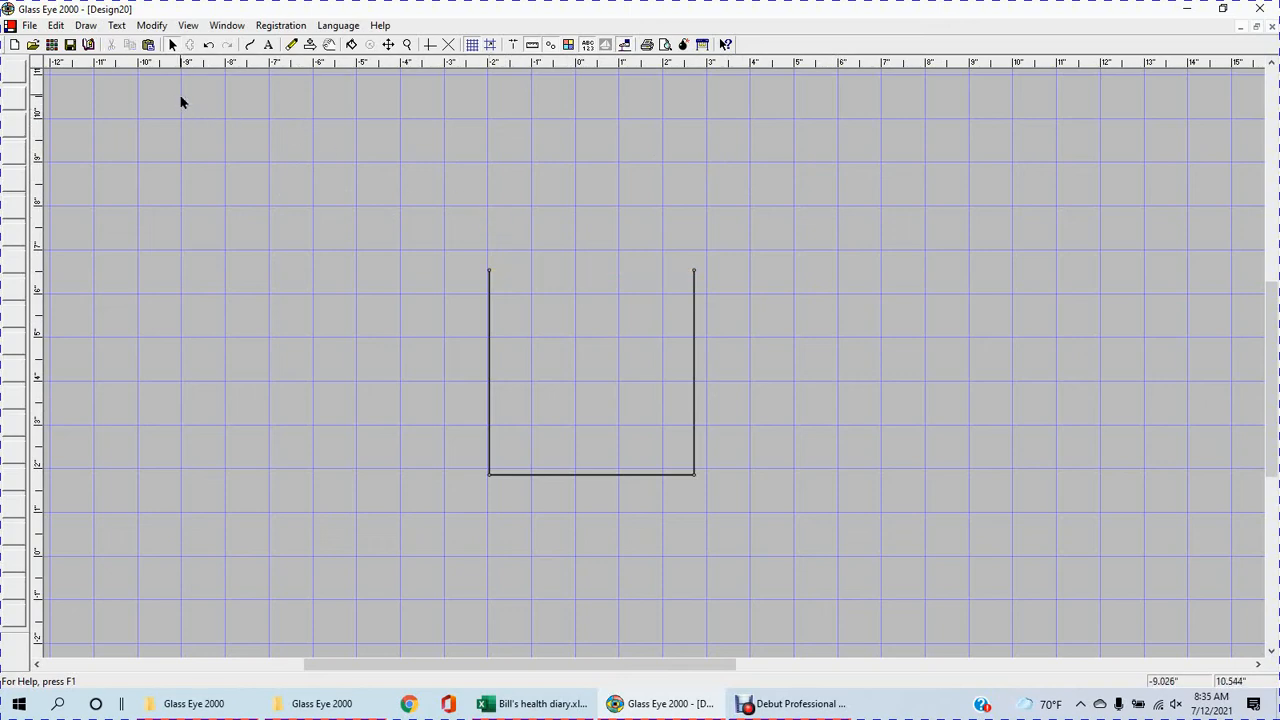
pyautogui.click(209, 45)
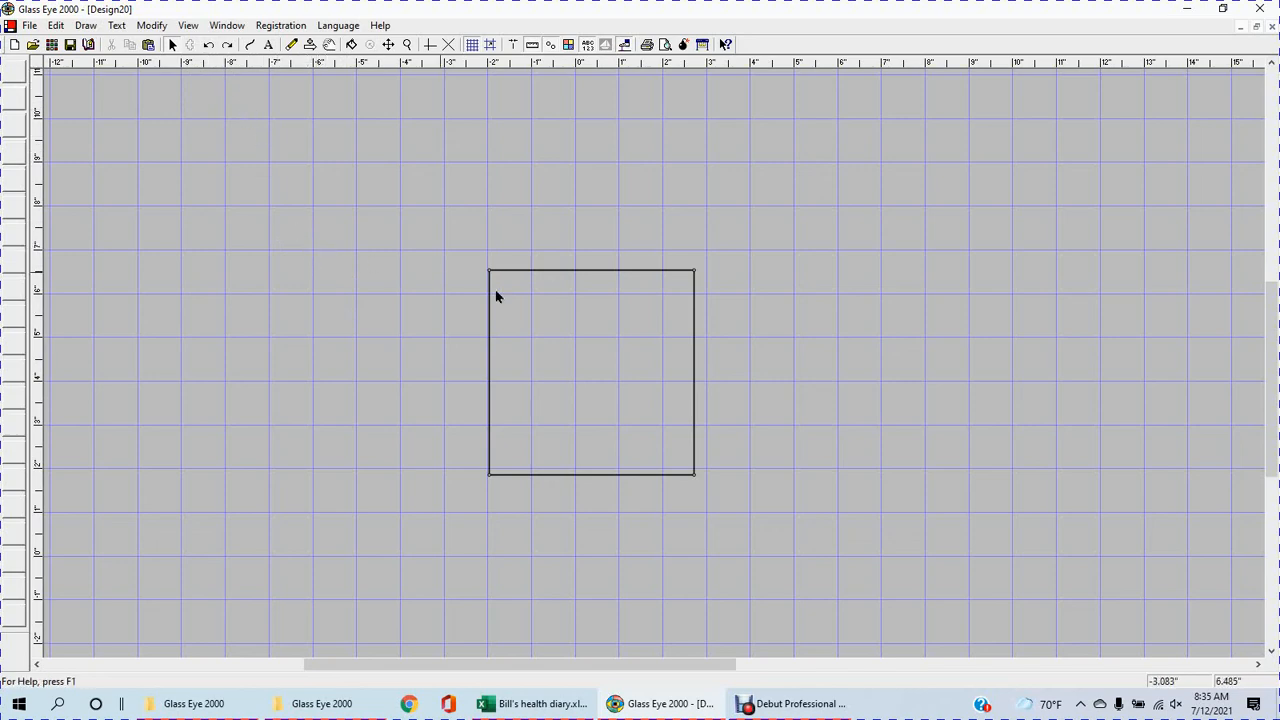
pyautogui.click(587, 272)
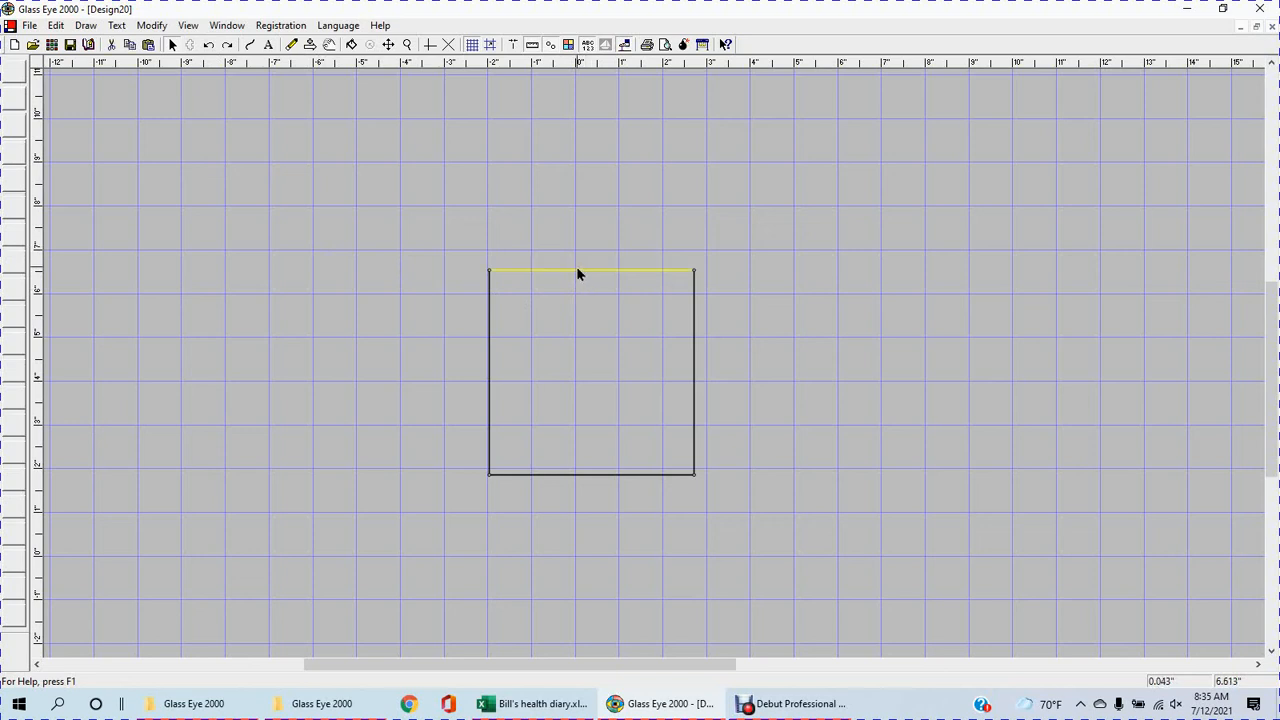
pyautogui.press('Delete')
pyautogui.click(208, 45)
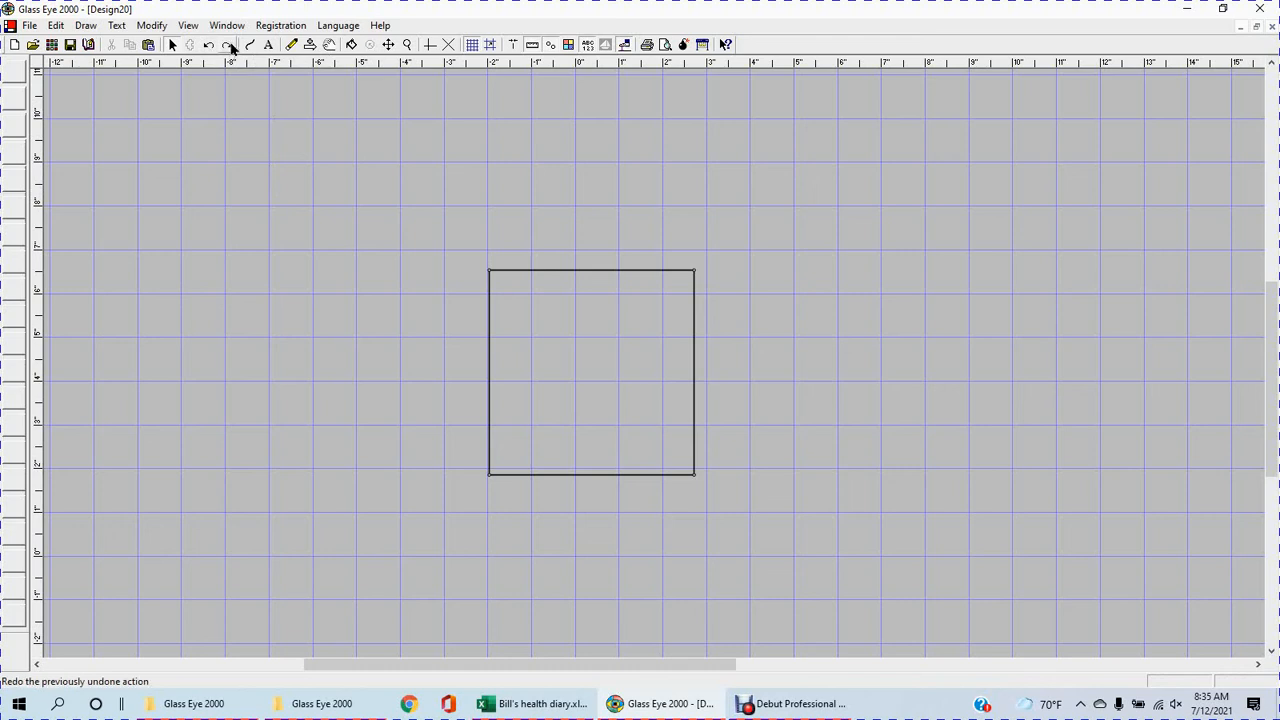
pyautogui.click(228, 45)
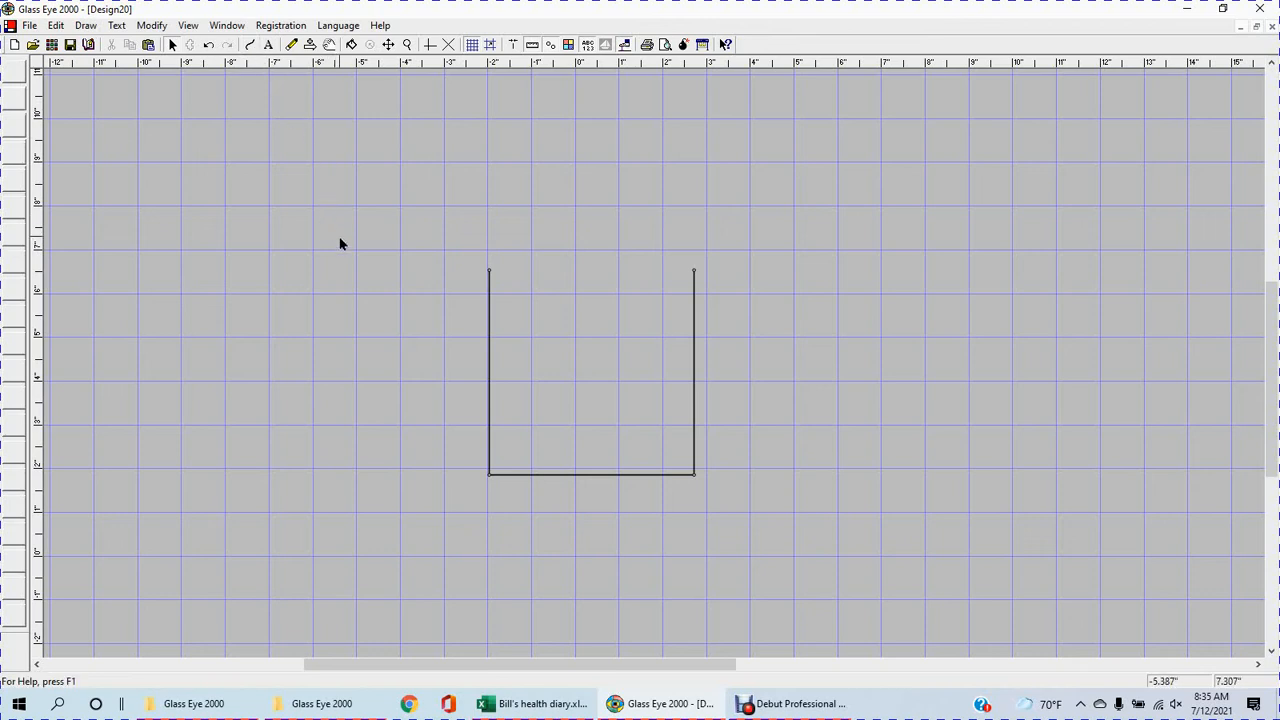
pyautogui.click(250, 44)
# - Start the curve left of the U, arch it down through the U and up to the top right
pyautogui.click(290, 331)
pyautogui.click(384, 317)
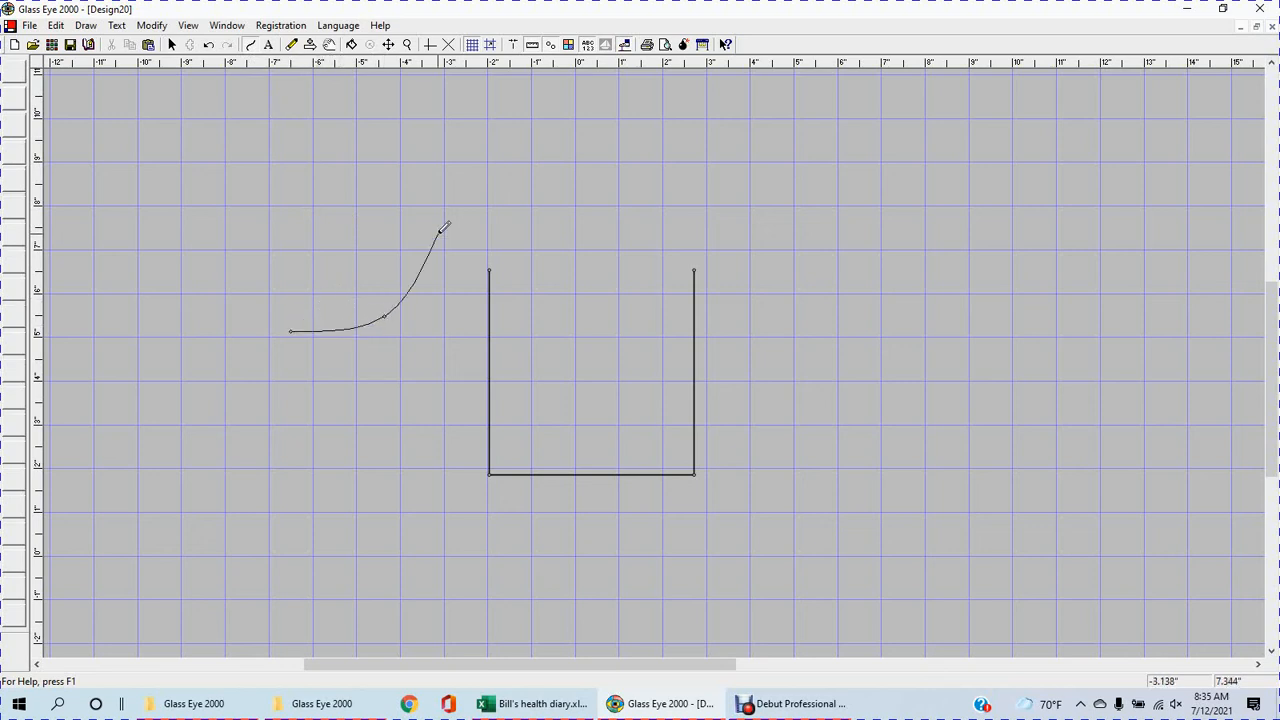
pyautogui.click(445, 214)
pyautogui.click(531, 210)
pyautogui.click(519, 319)
pyautogui.click(555, 390)
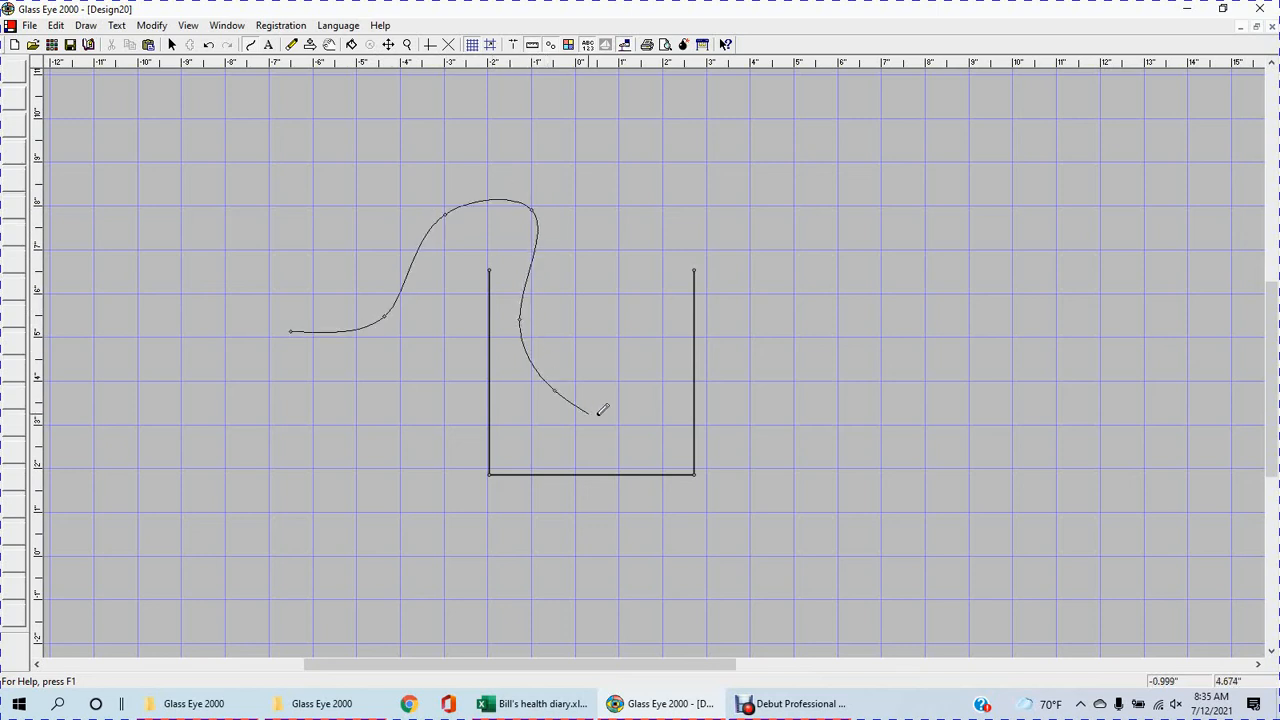
pyautogui.click(637, 408)
pyautogui.click(650, 362)
pyautogui.click(646, 317)
pyautogui.click(622, 276)
pyautogui.click(652, 230)
pyautogui.click(709, 177)
pyautogui.click(752, 173)
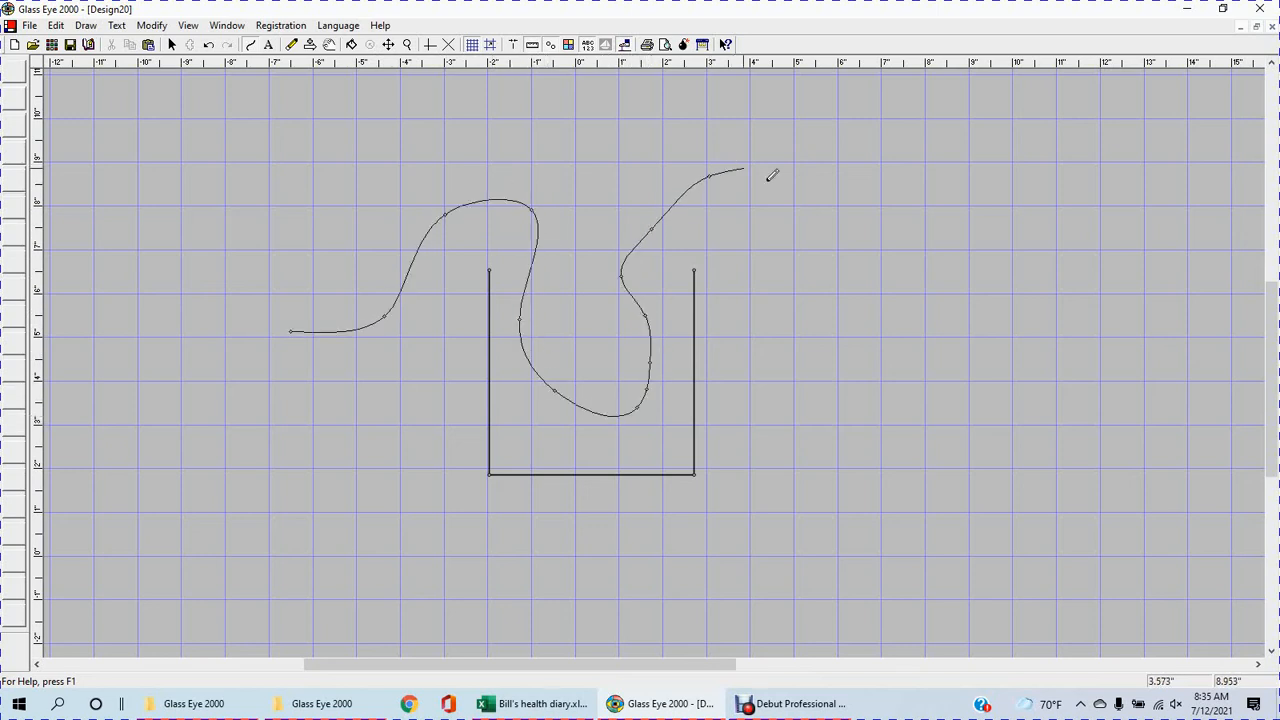
# - Continue the curve down the right side, along beneath the U, ending at the lower left
pyautogui.click(814, 223)
pyautogui.click(806, 273)
pyautogui.click(829, 343)
pyautogui.click(813, 431)
pyautogui.click(797, 469)
pyautogui.click(779, 488)
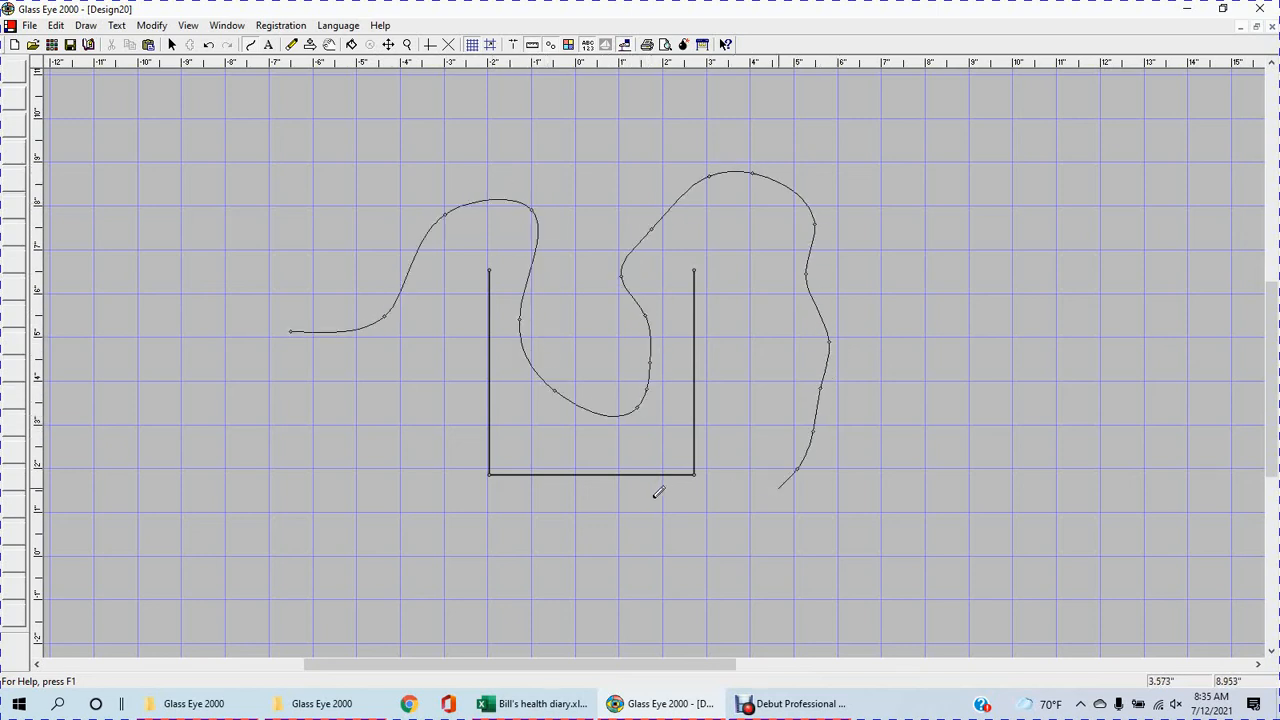
pyautogui.click(604, 495)
pyautogui.click(515, 497)
pyautogui.click(479, 493)
pyautogui.click(399, 484)
pyautogui.click(390, 473)
pyautogui.click(311, 433)
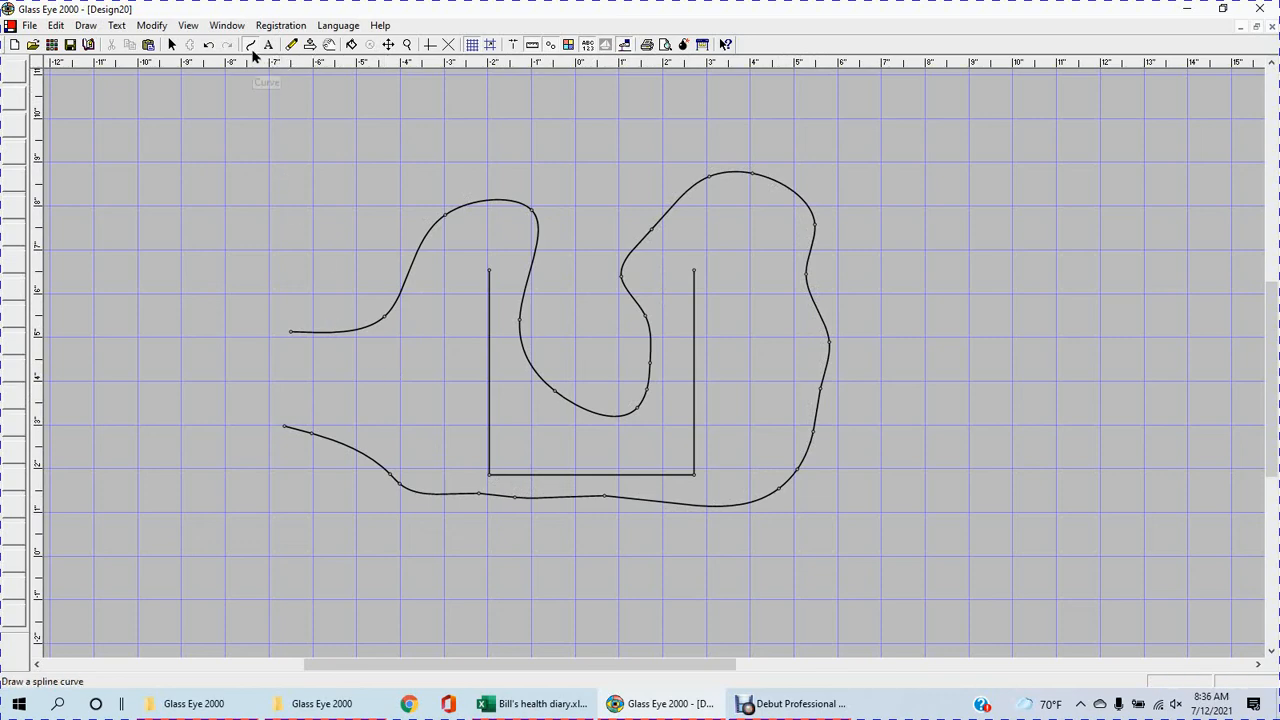
# - Draw a straight line across the curve's right loop and another between two left-side curve points
pyautogui.click(800, 465)
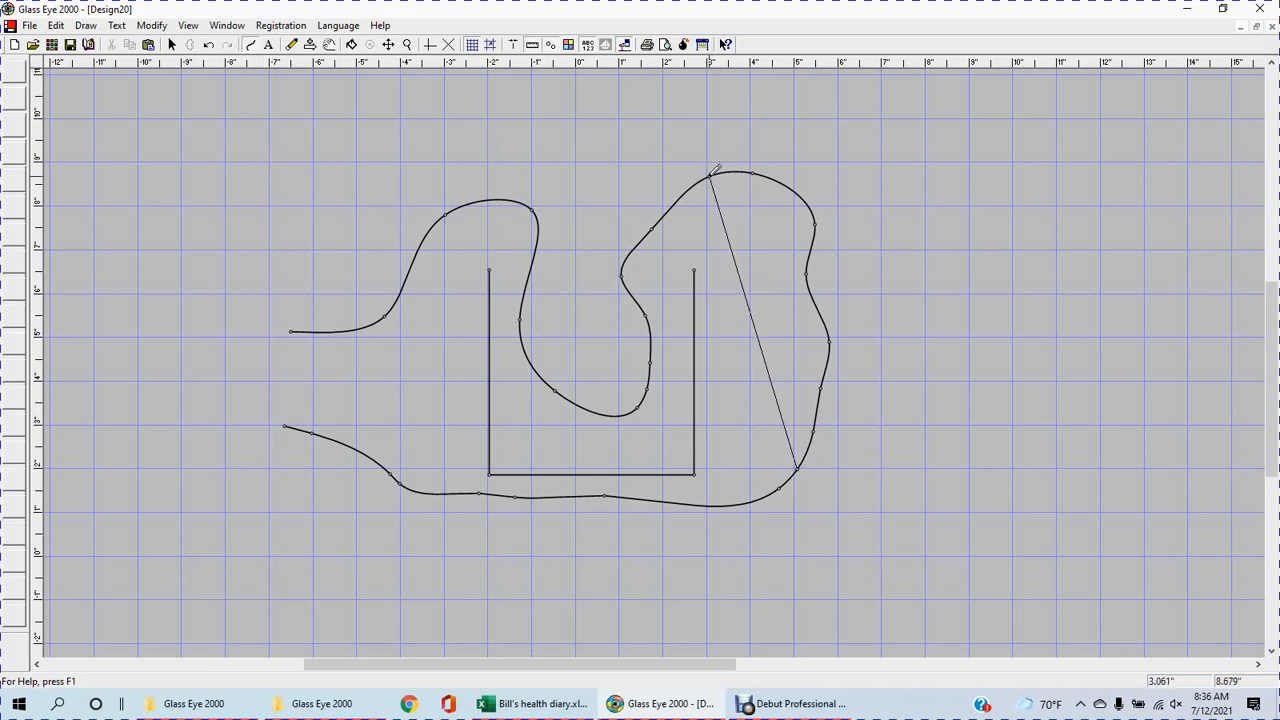
pyautogui.click(711, 173)
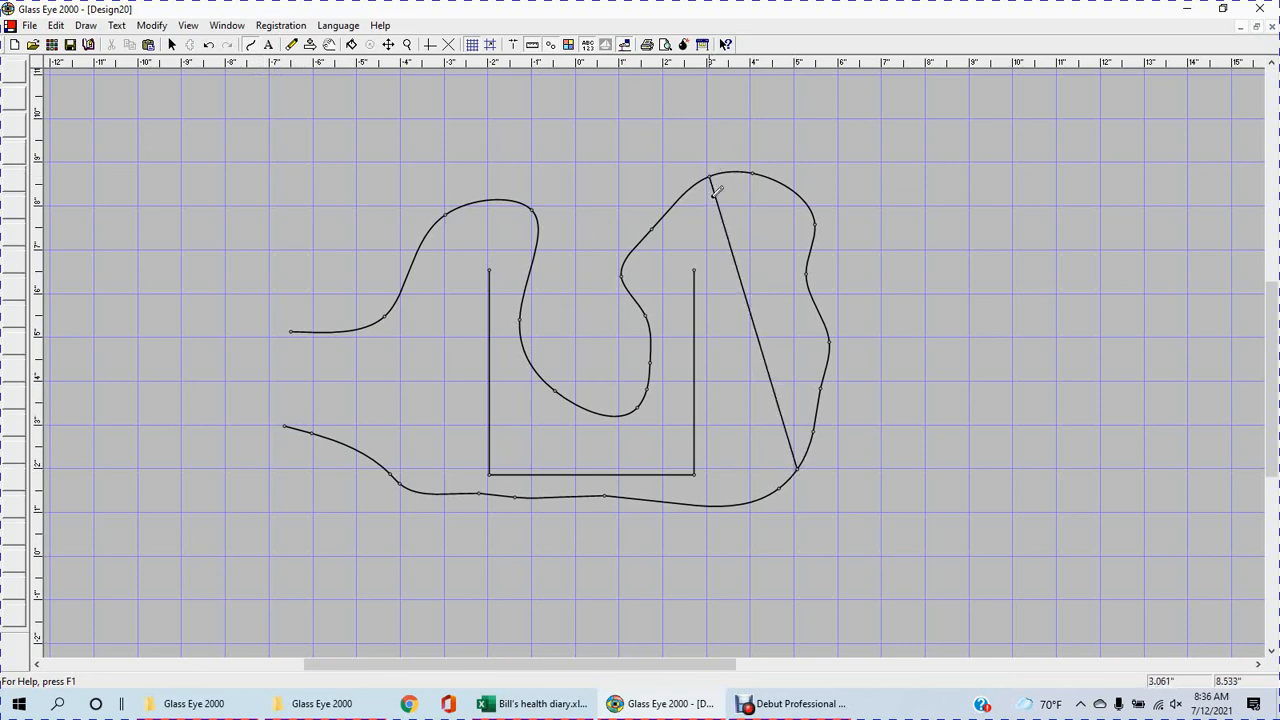
pyautogui.click(479, 492)
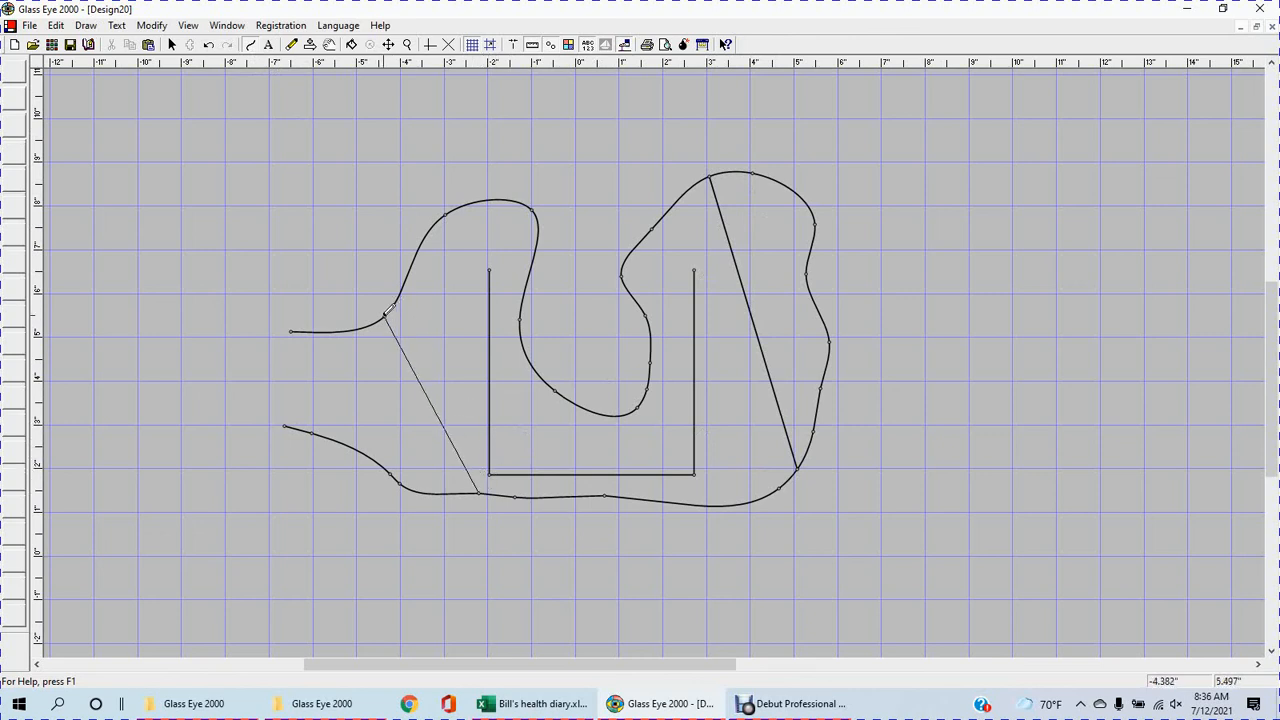
pyautogui.click(385, 315)
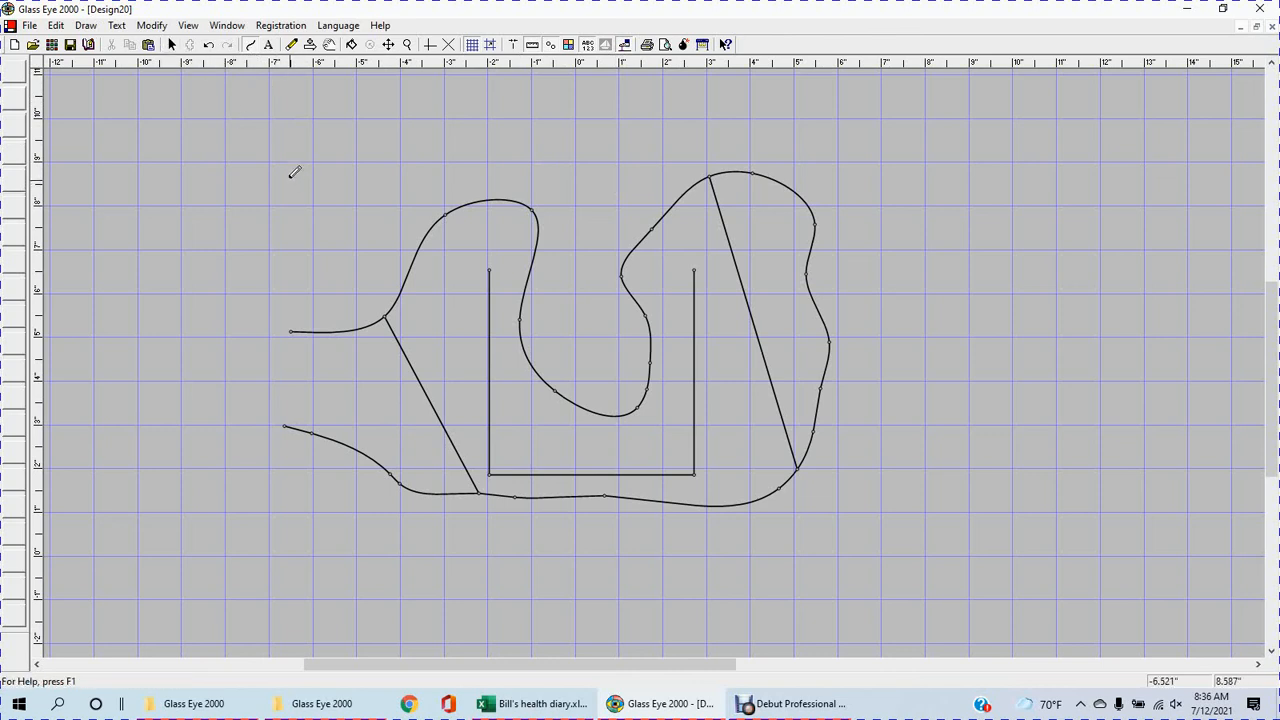
# - Add the author's name as a text label and drag it inside the U shape
pyautogui.click(270, 47)
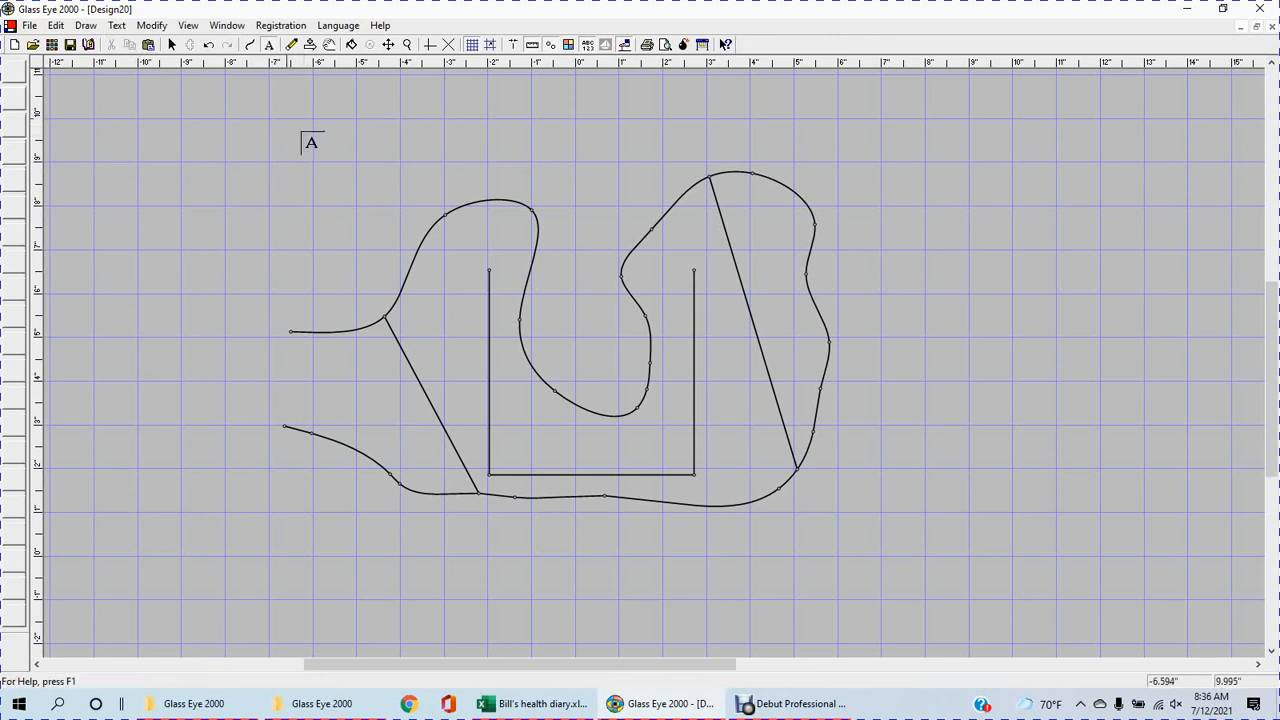
pyautogui.click(318, 246)
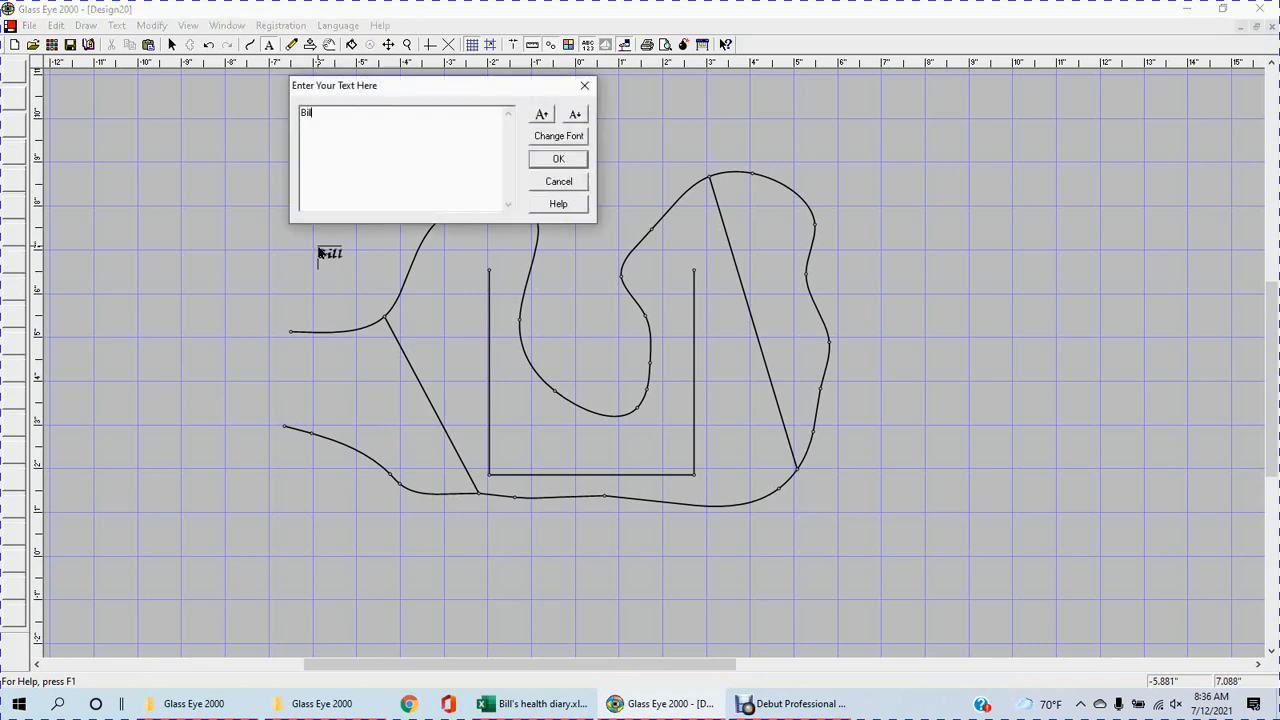
pyautogui.write('Bill Blocgett')
pyautogui.click(558, 160)
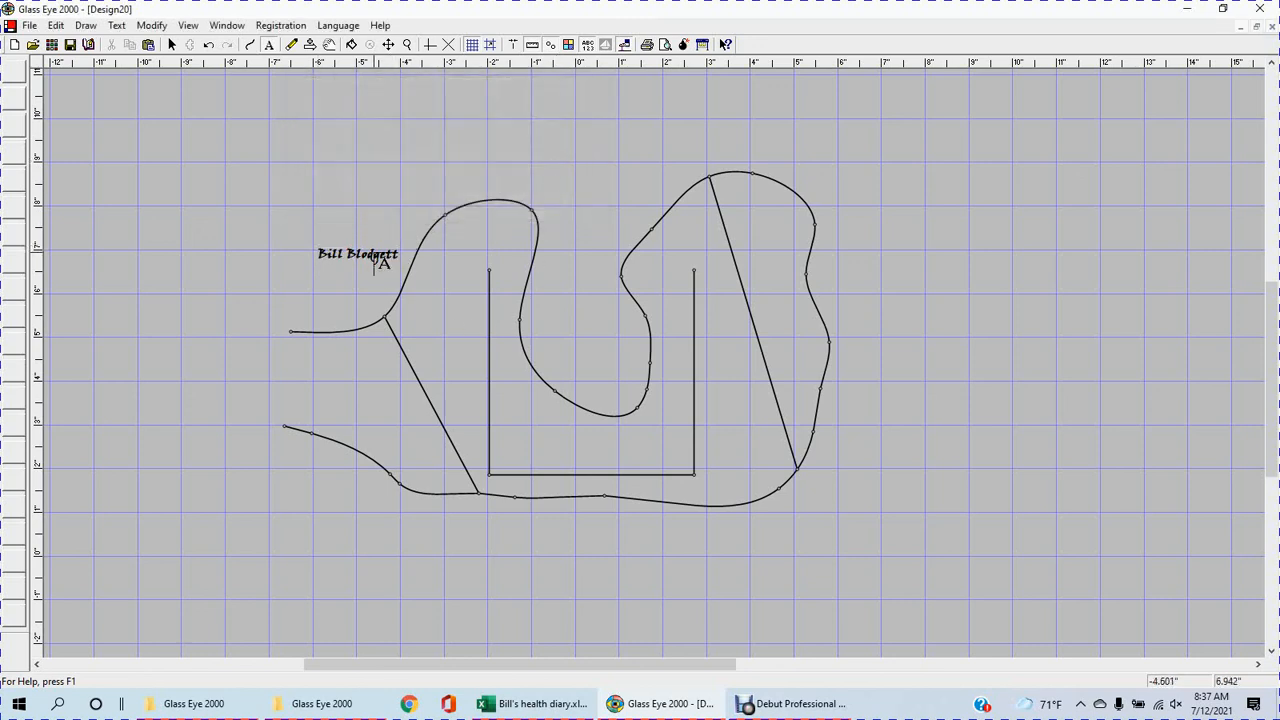
pyautogui.click(171, 44)
pyautogui.moveTo(361, 262); pyautogui.dragTo(598, 344)
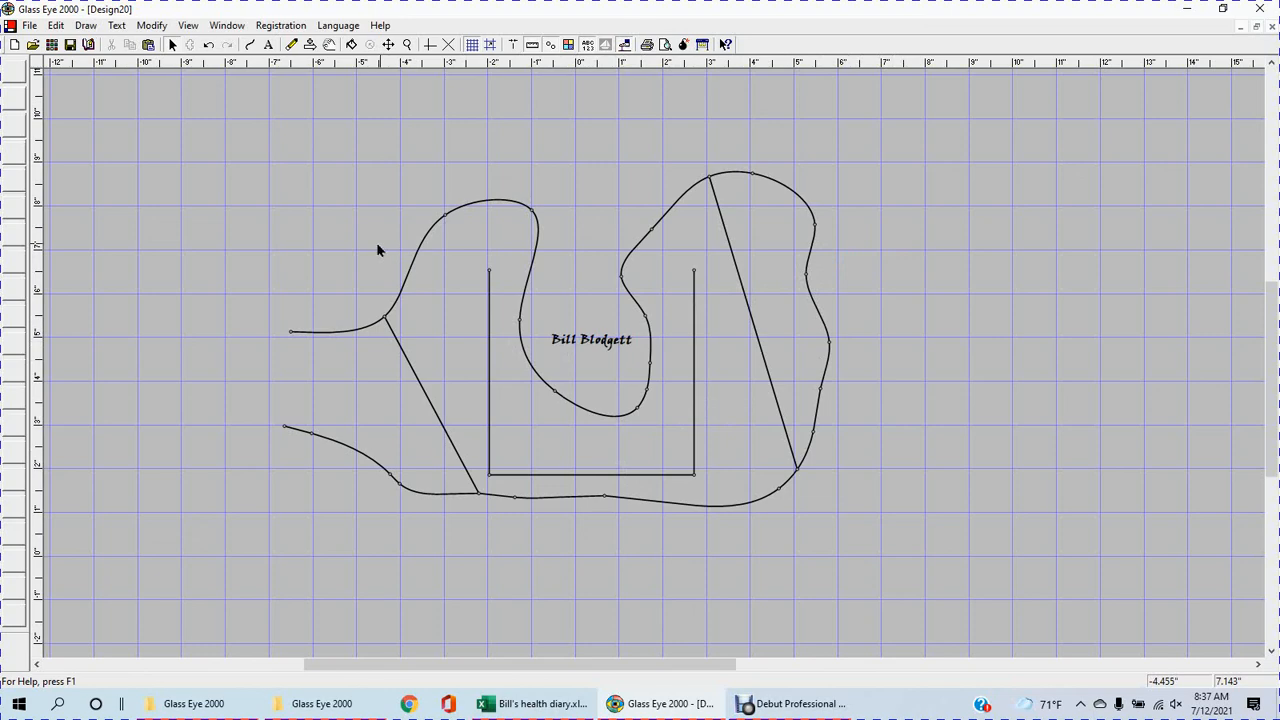
# - Select all the lines and the name label, delete them, then bring the screen recorder forward
pyautogui.click(56, 25)
pyautogui.click(104, 157)
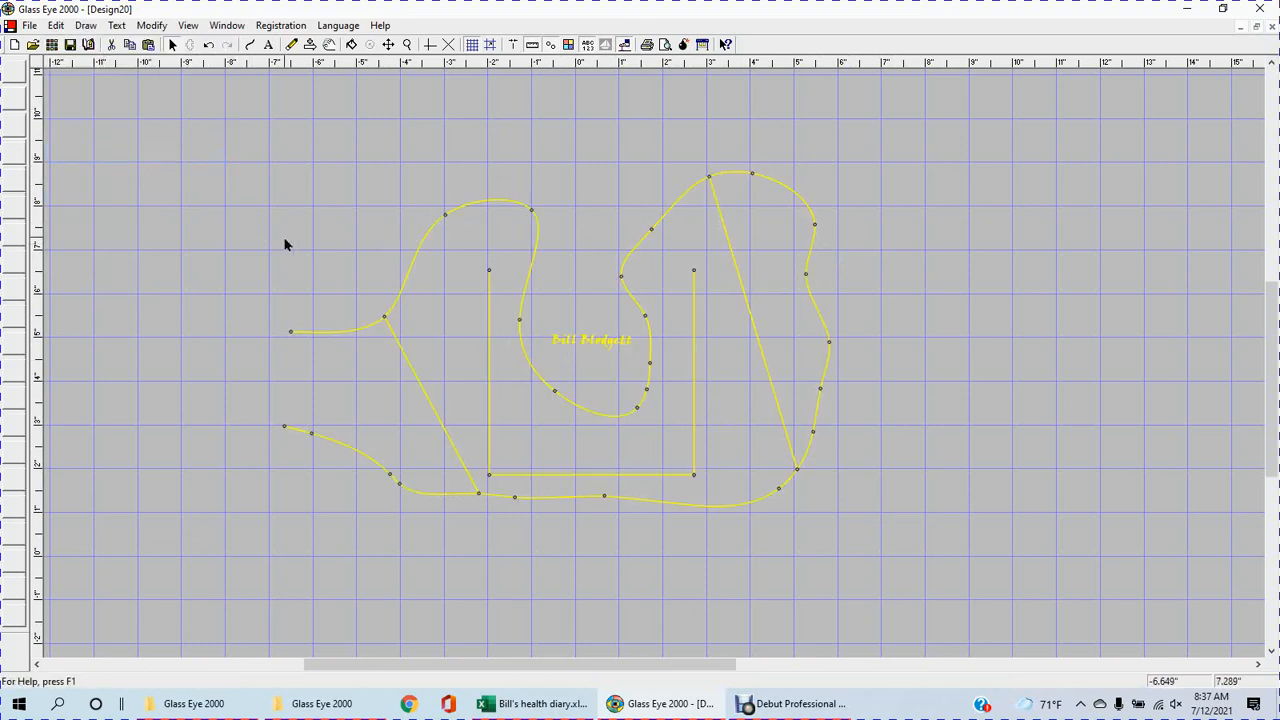
pyautogui.press('Delete')
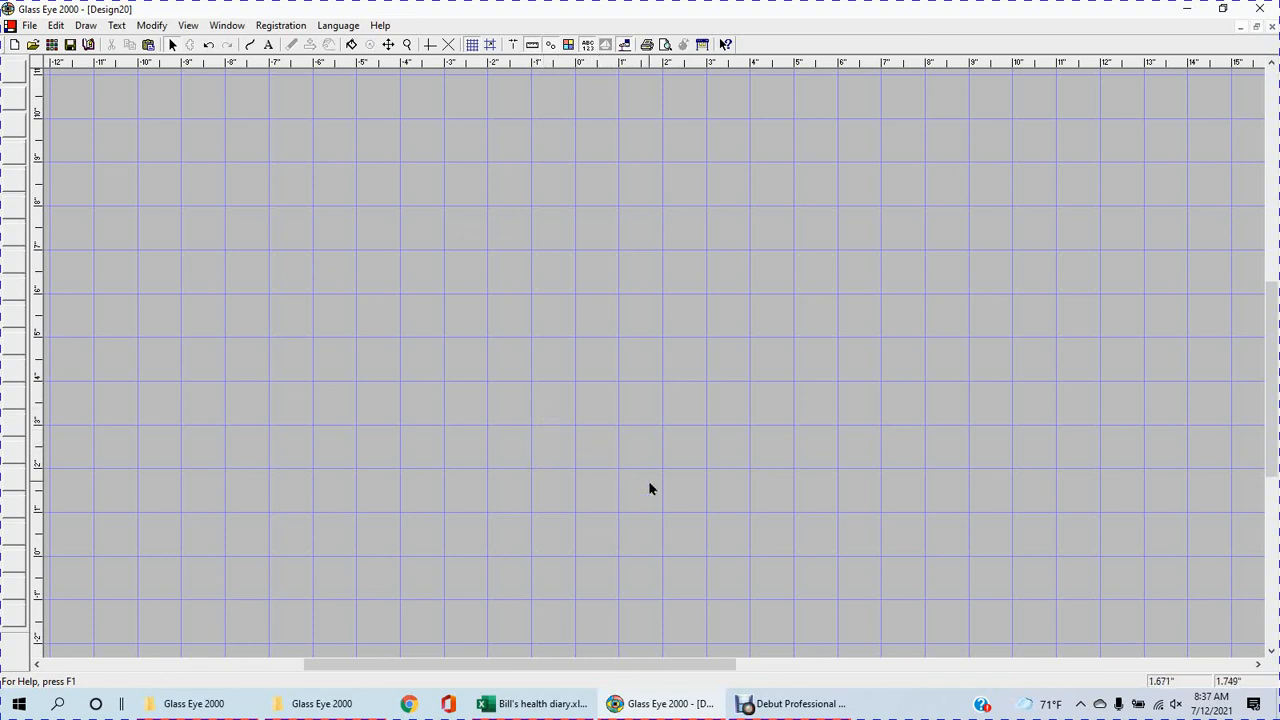
pyautogui.click(757, 704)
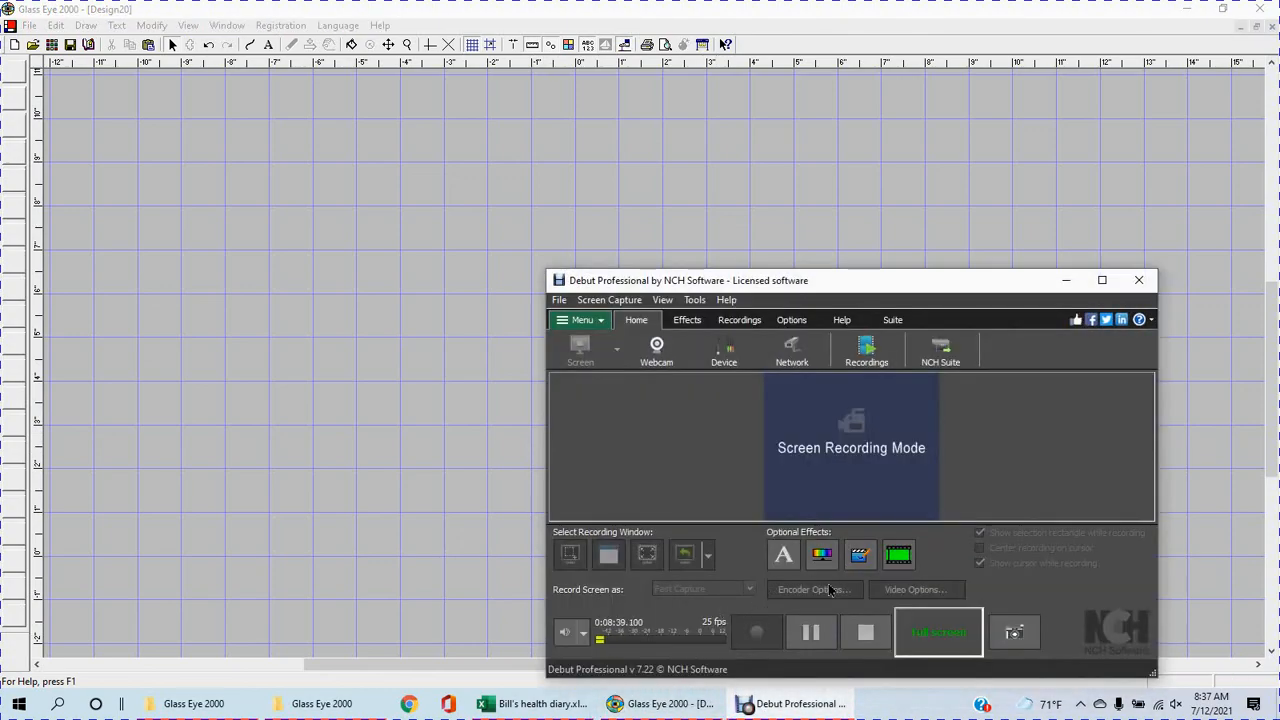